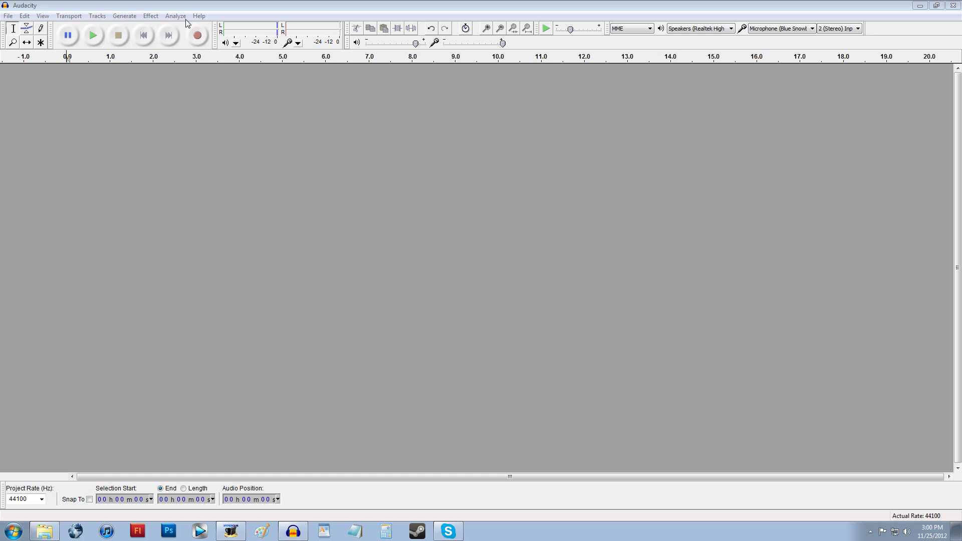
Focus Audacity and browse the Effect menu several times without choosing an effect.
click(187, 23)
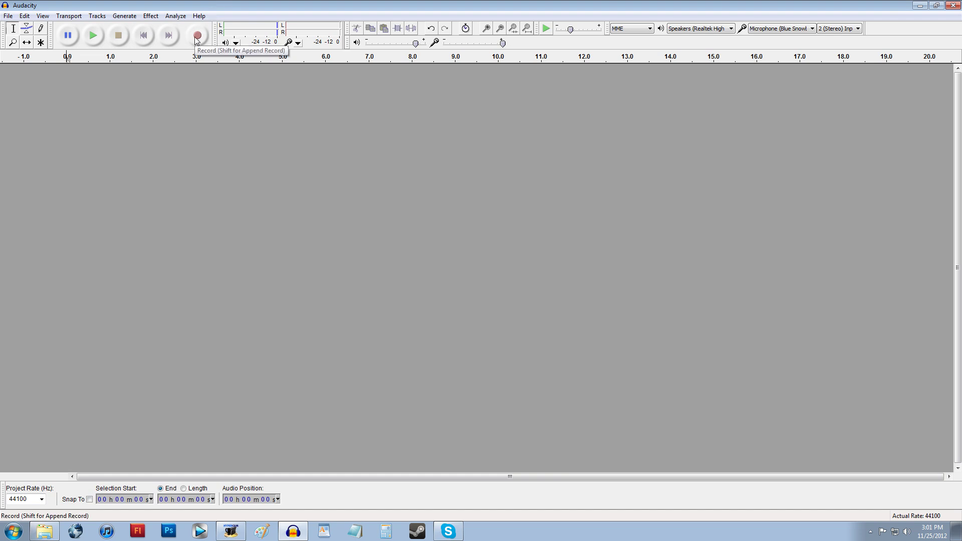
click(147, 15)
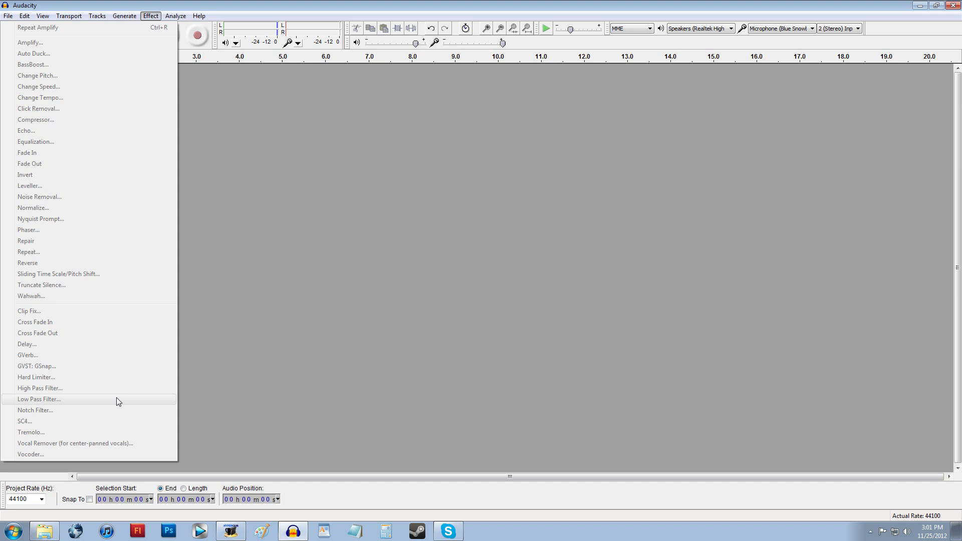
click(275, 131)
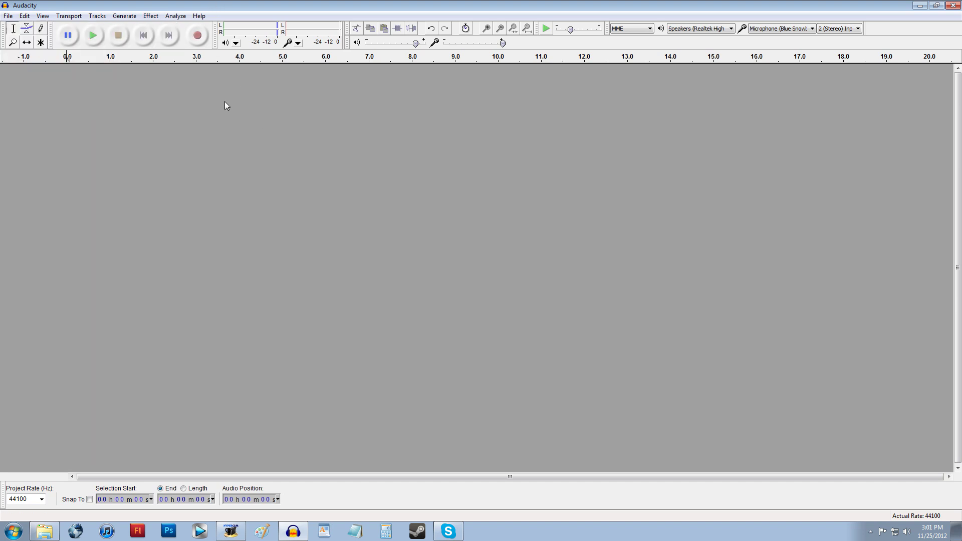
click(150, 15)
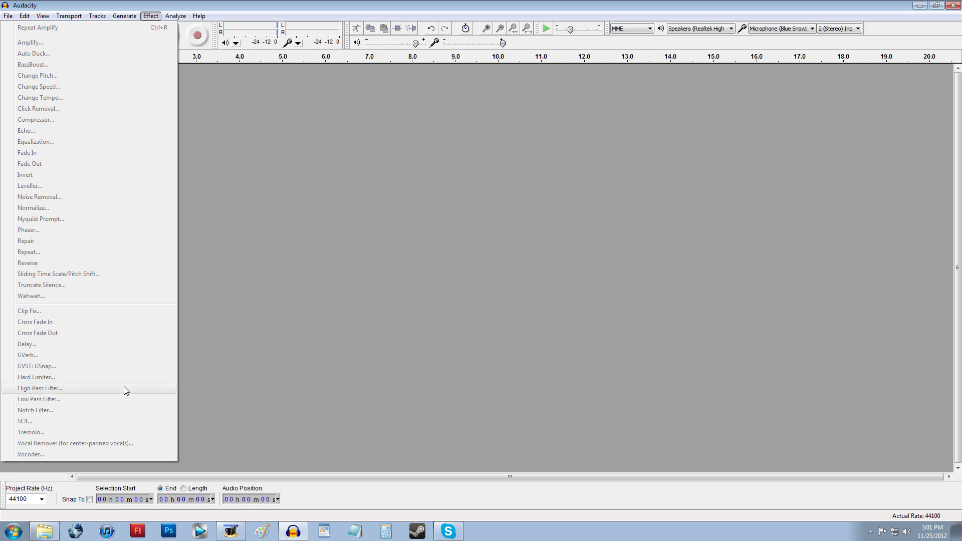
click(310, 4)
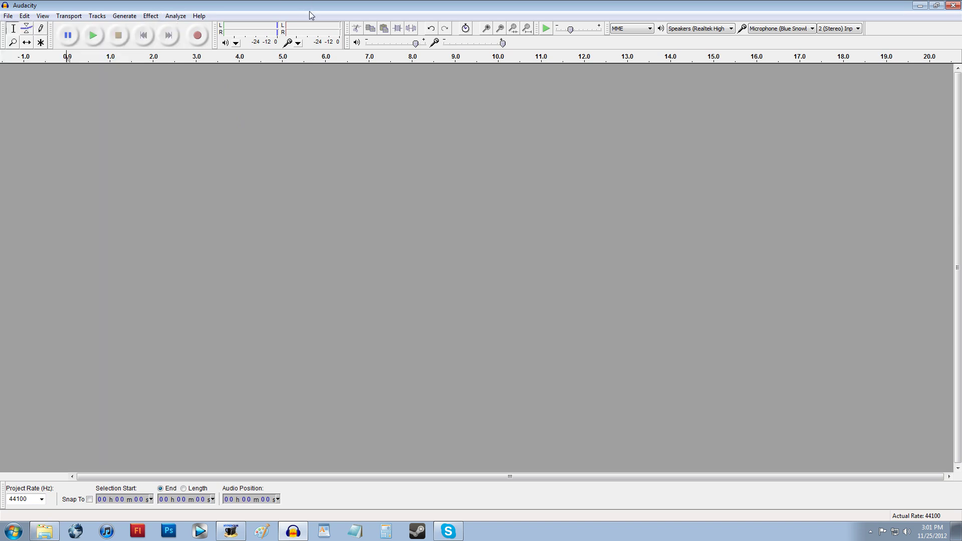
click(151, 16)
key(Escape)
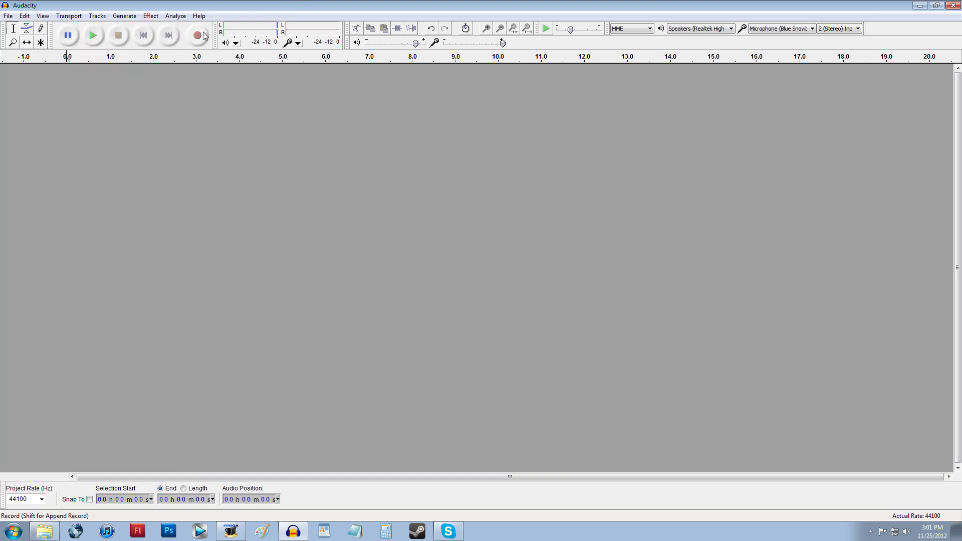
click(151, 16)
key(Escape)
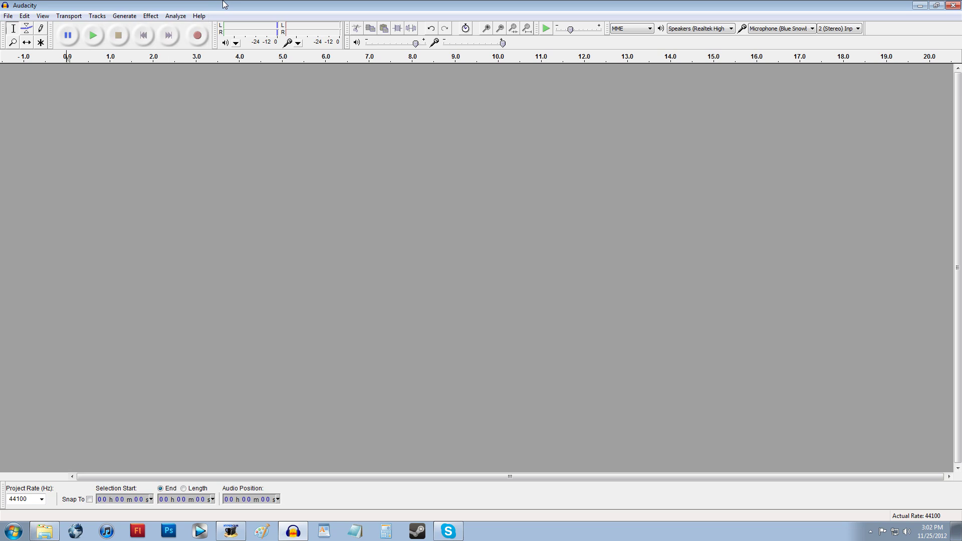
Record a roughly five-second stereo voice clip, select it, and play it back.
click(198, 35)
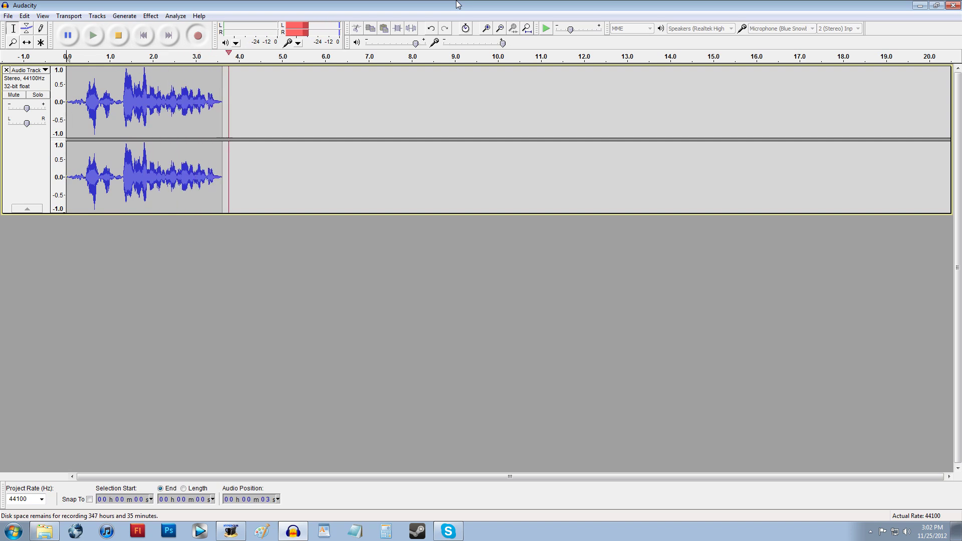
key(space)
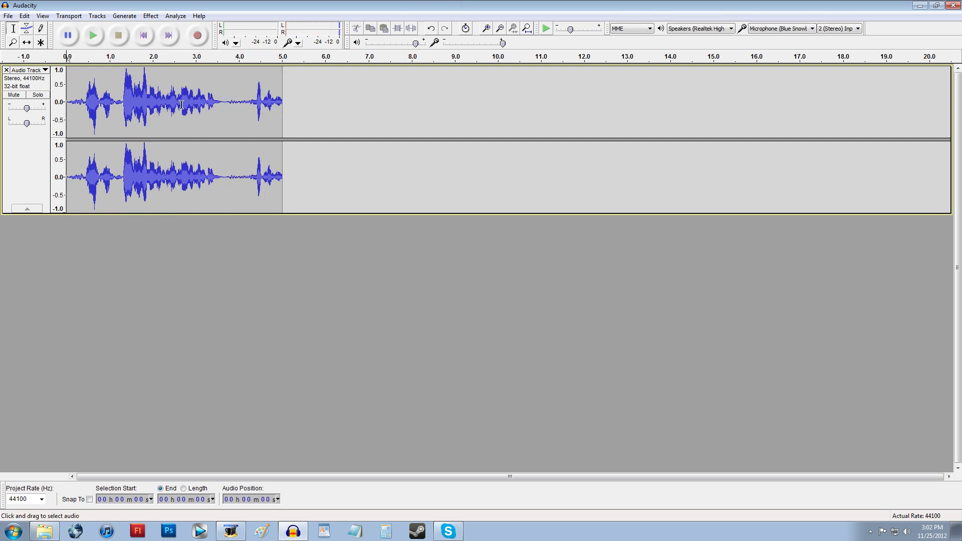
shift+click(344, 100)
click(150, 16)
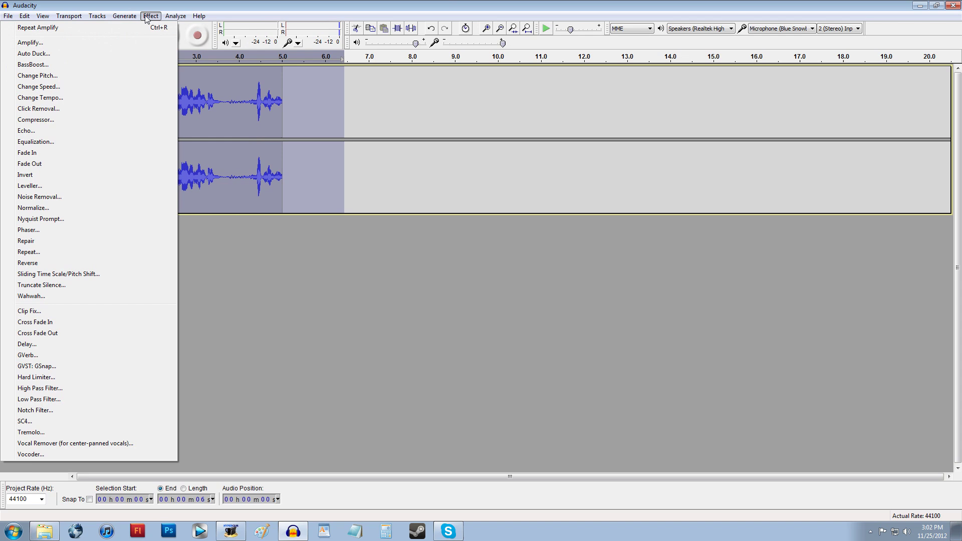
click(147, 16)
click(98, 36)
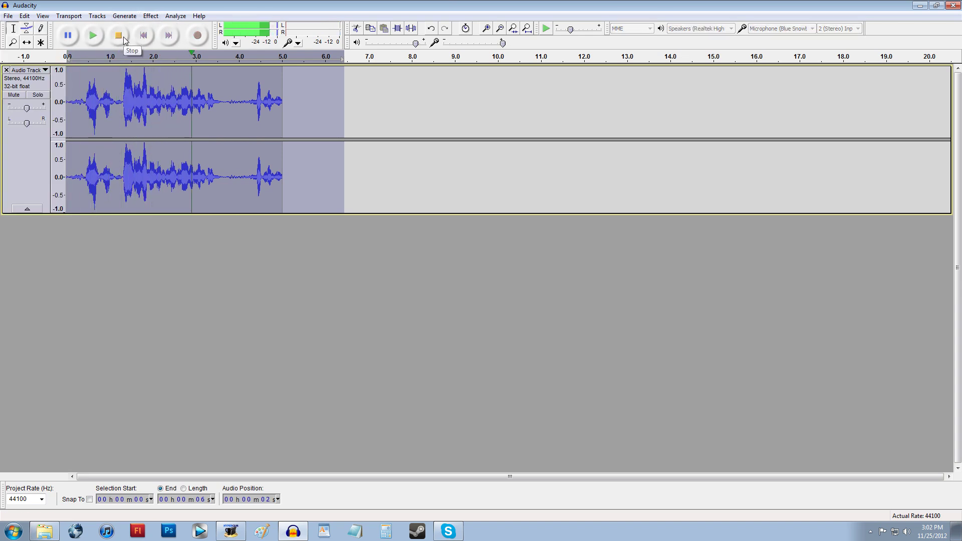
click(152, 17)
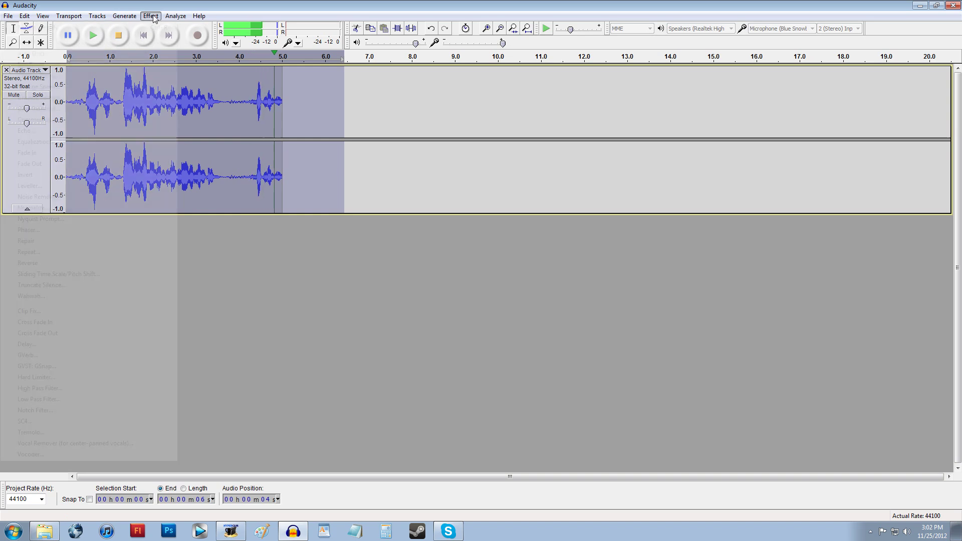
Apply a 1000 Hz, 6 dB-per-octave High Pass Filter to the clip, then repeat it once.
click(150, 16)
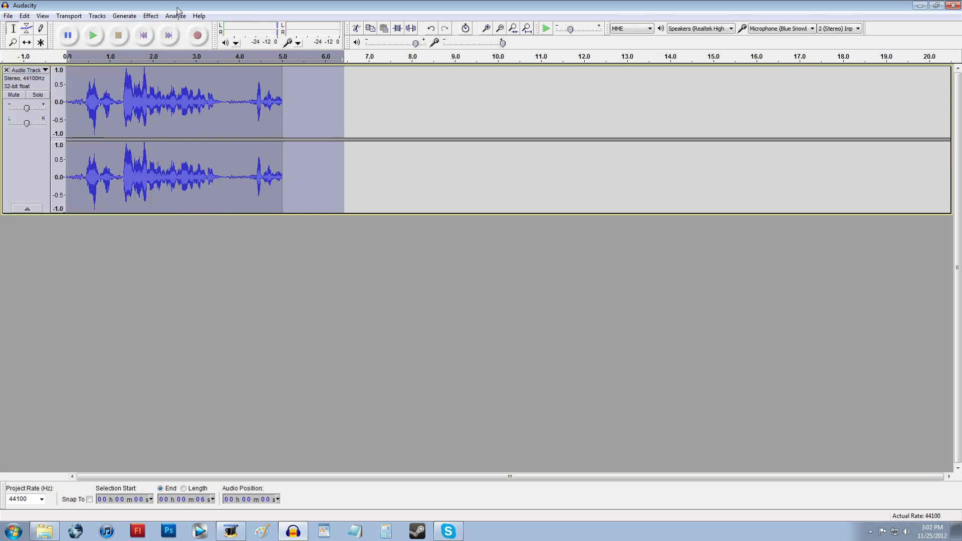
click(150, 16)
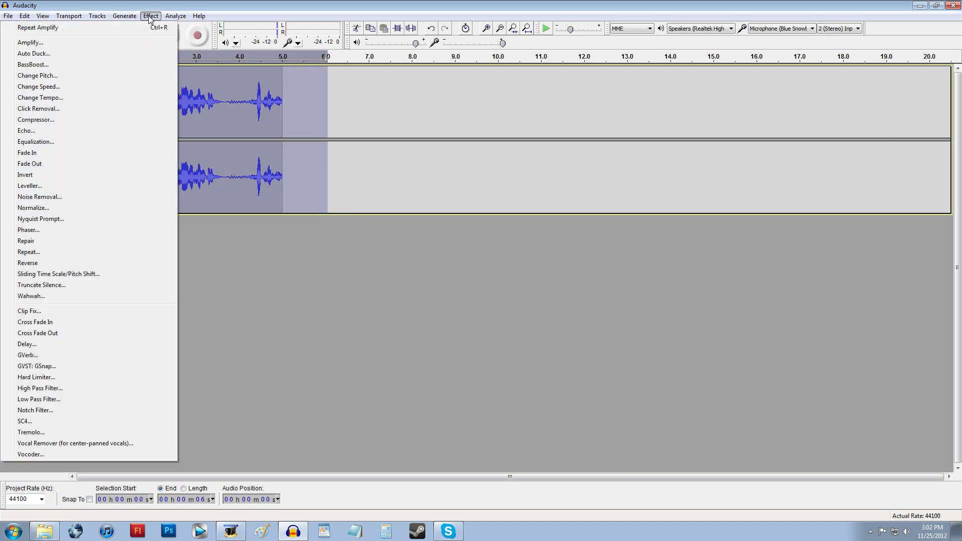
click(111, 390)
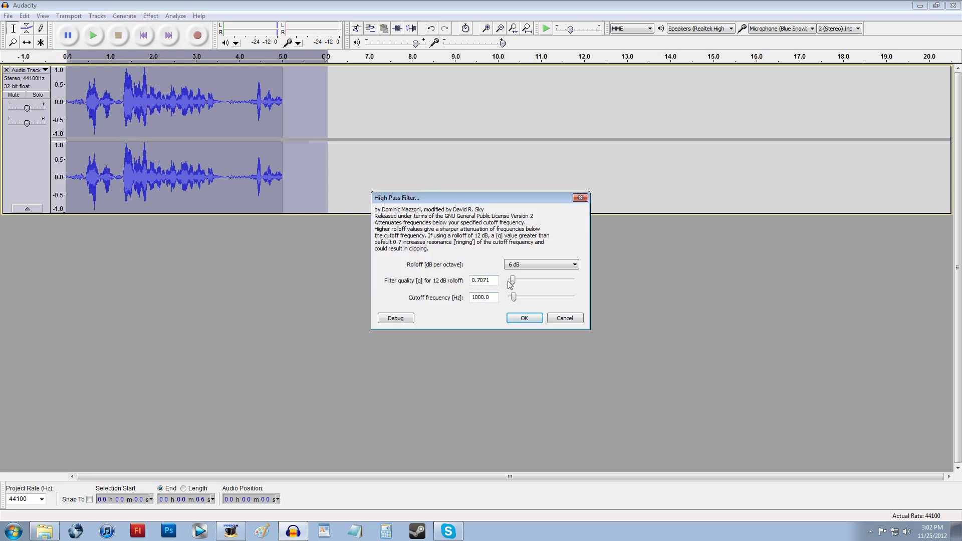
click(520, 320)
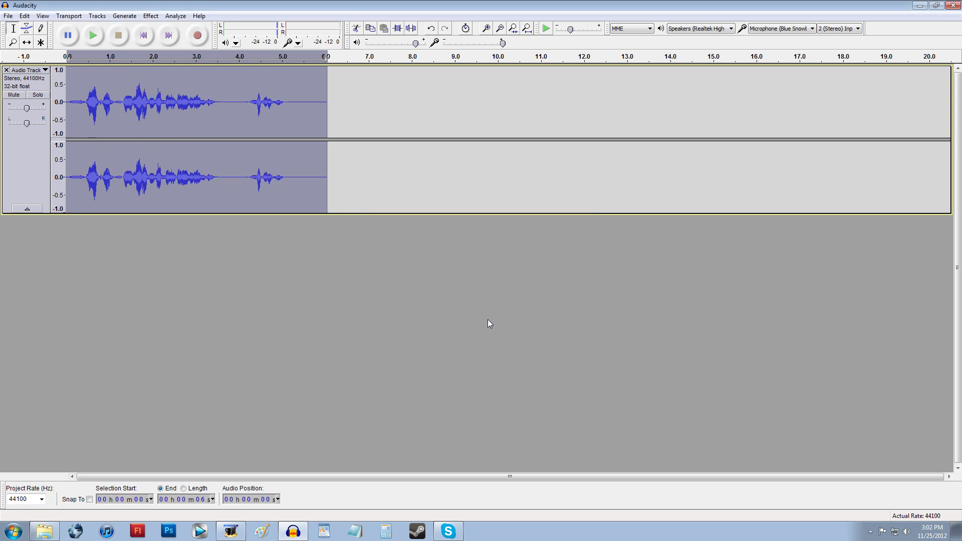
click(150, 15)
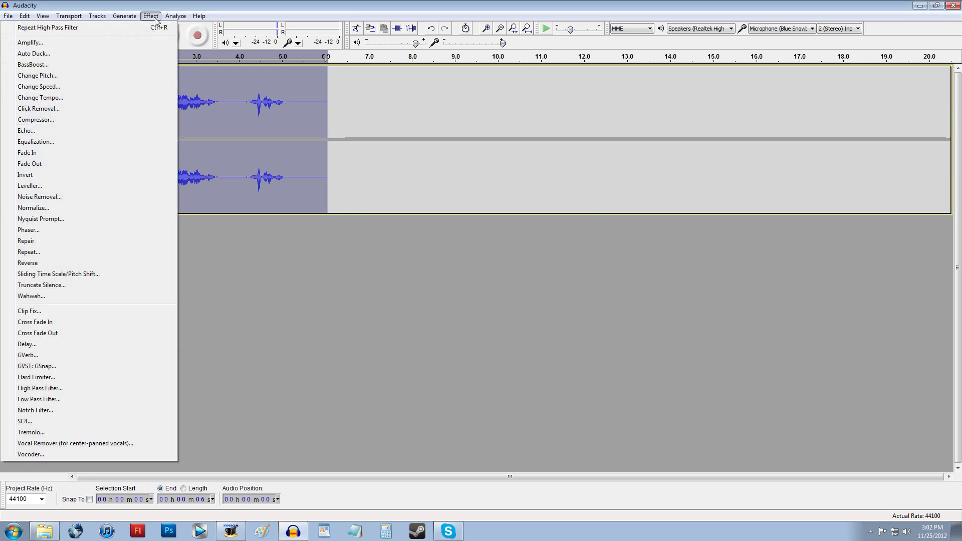
click(131, 28)
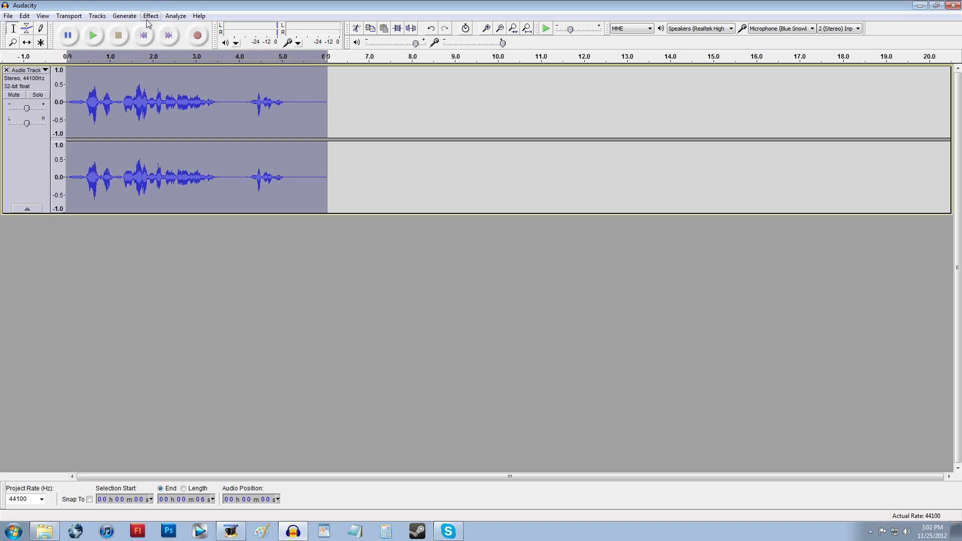
click(150, 16)
click(150, 15)
Amplify the filtered clip, preview part of it, then undo a second boost.
click(151, 15)
click(107, 42)
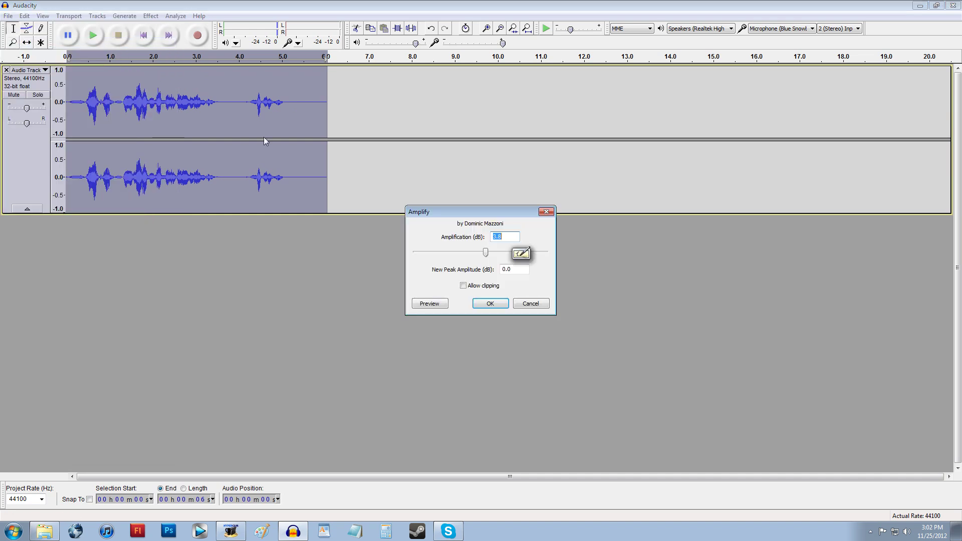
click(484, 308)
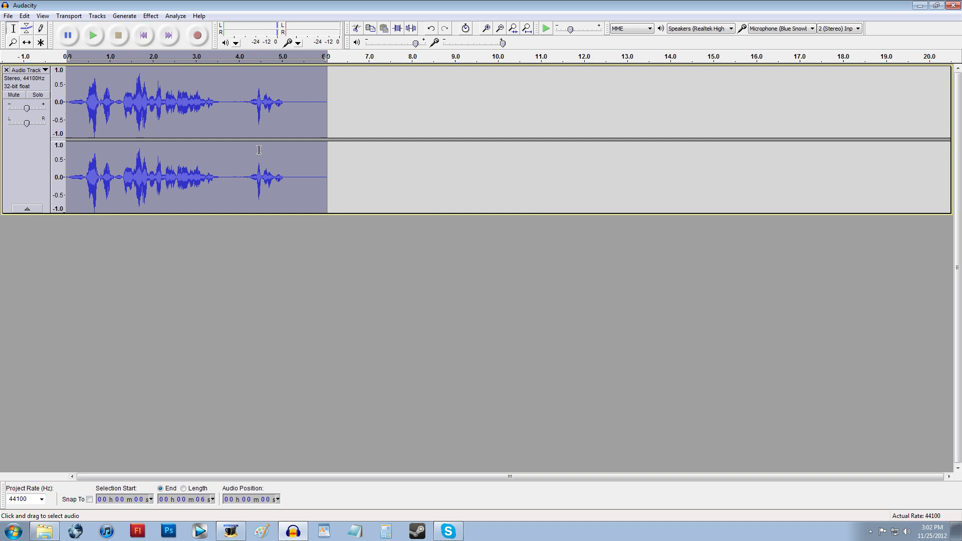
click(97, 39)
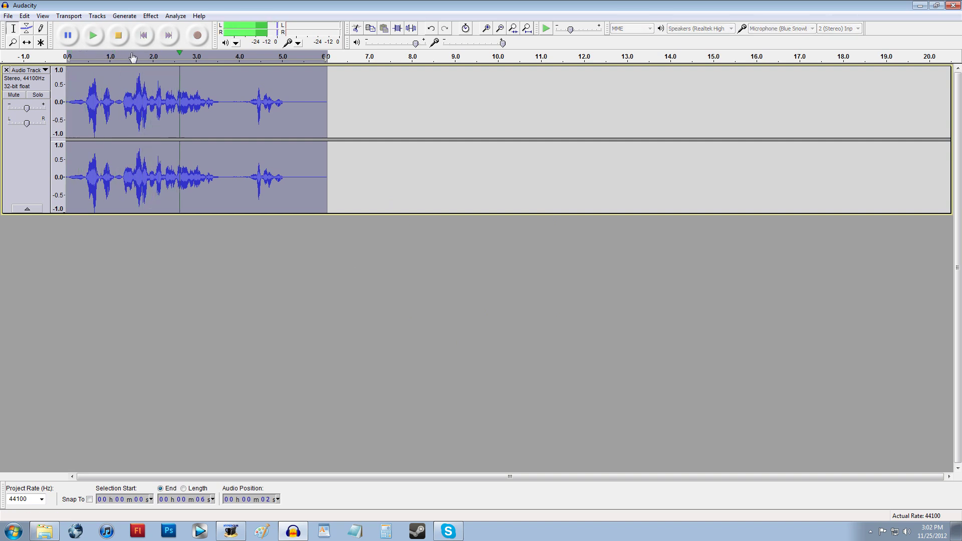
click(146, 35)
click(150, 16)
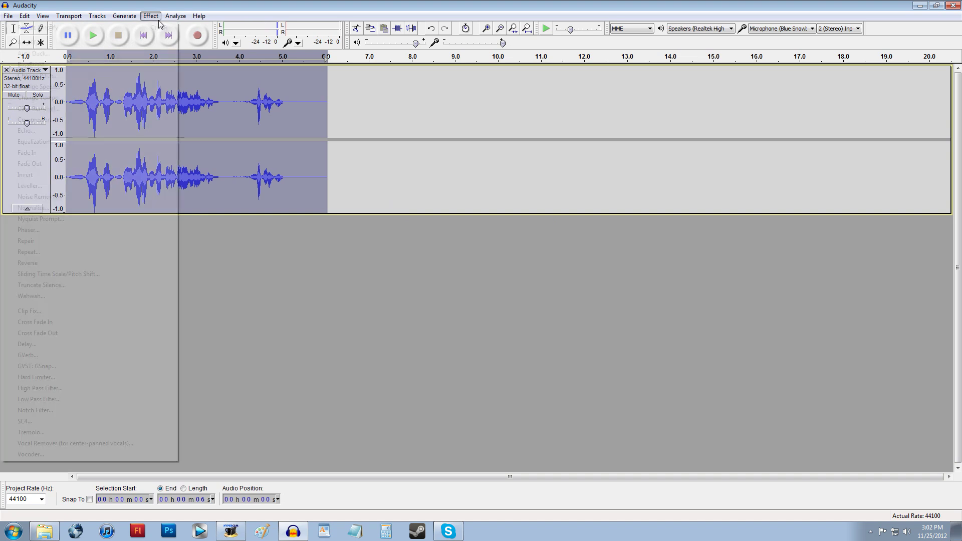
click(145, 29)
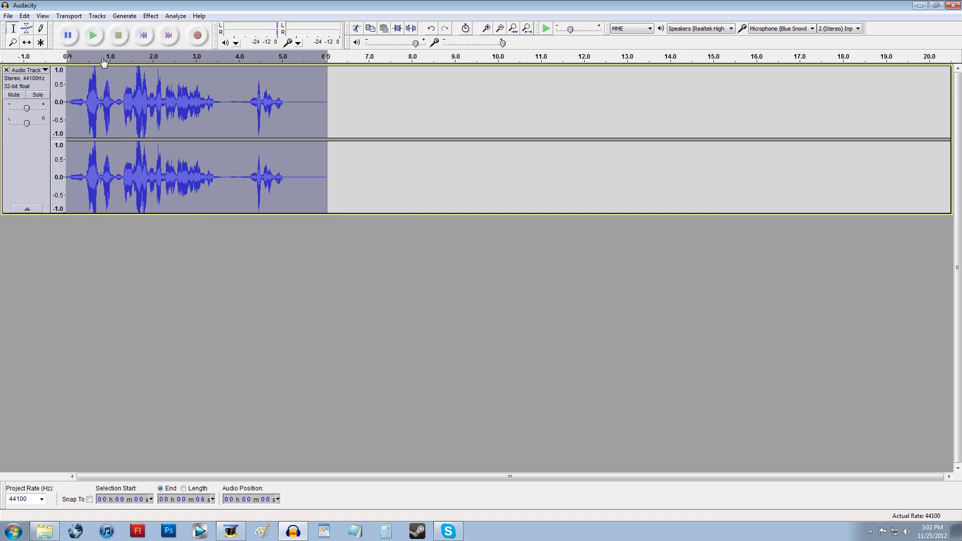
key(ctrl+z)
Apply the High Pass Filter once more and play the clip to hear the result.
click(150, 16)
click(72, 388)
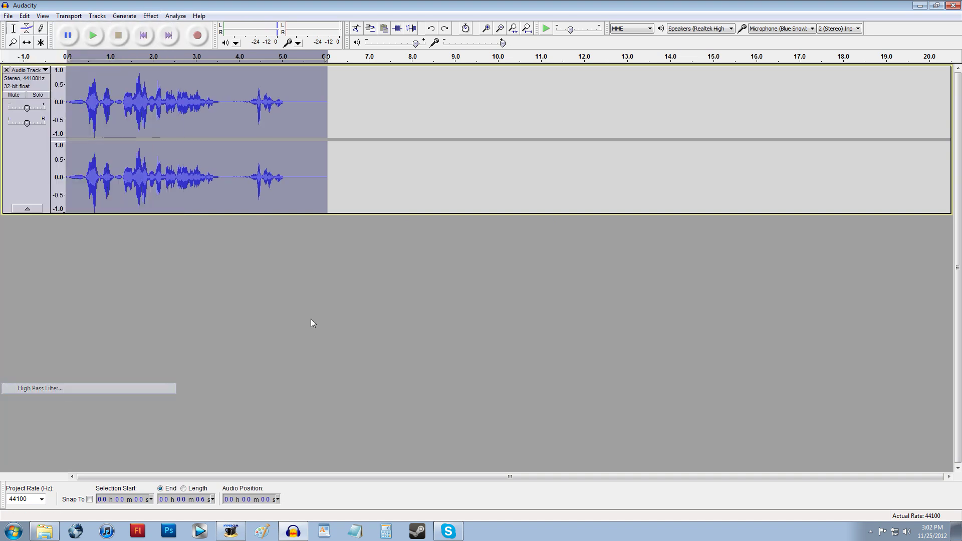
click(524, 319)
click(150, 16)
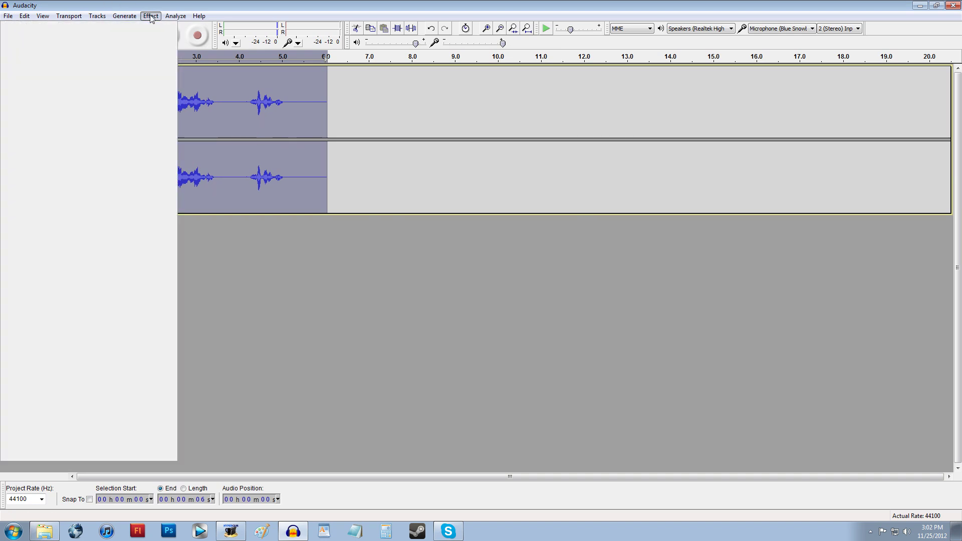
click(149, 40)
click(507, 303)
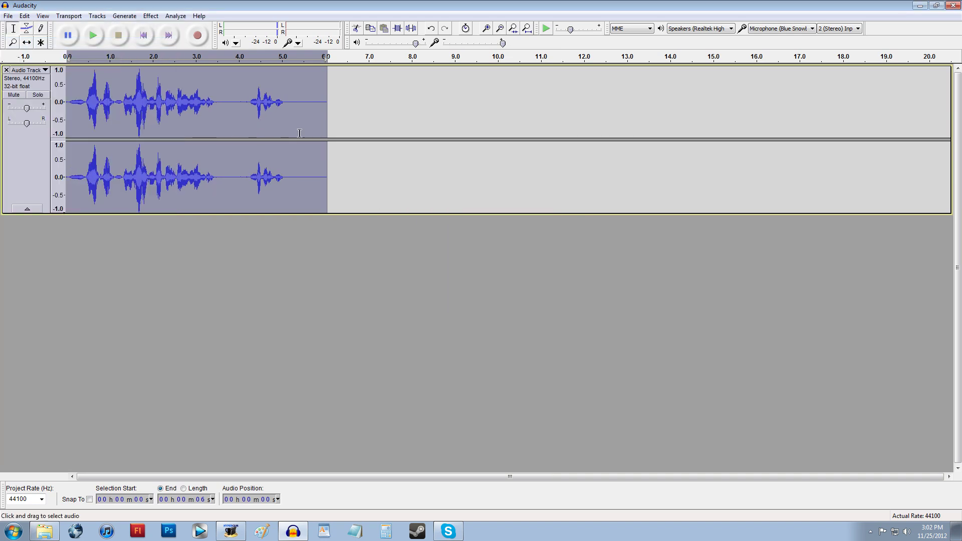
click(98, 37)
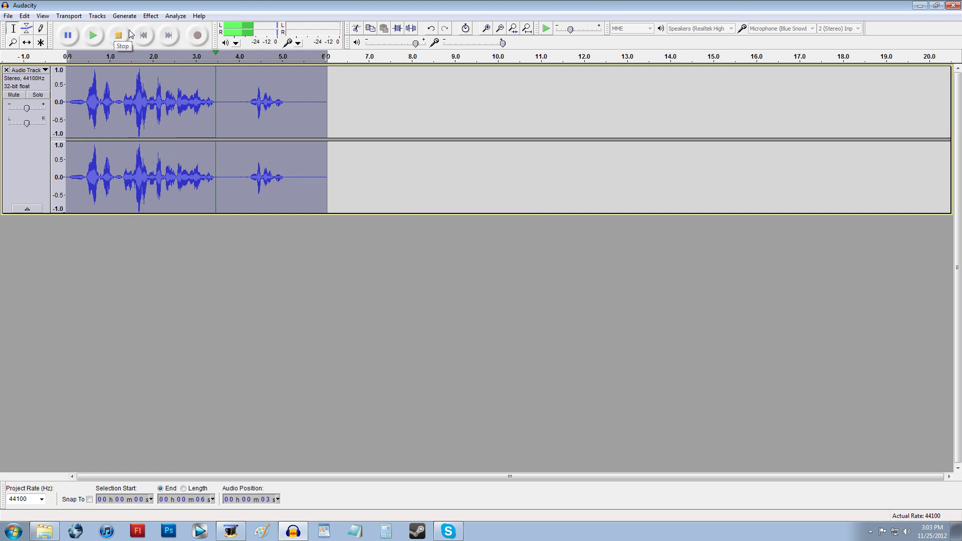
click(122, 32)
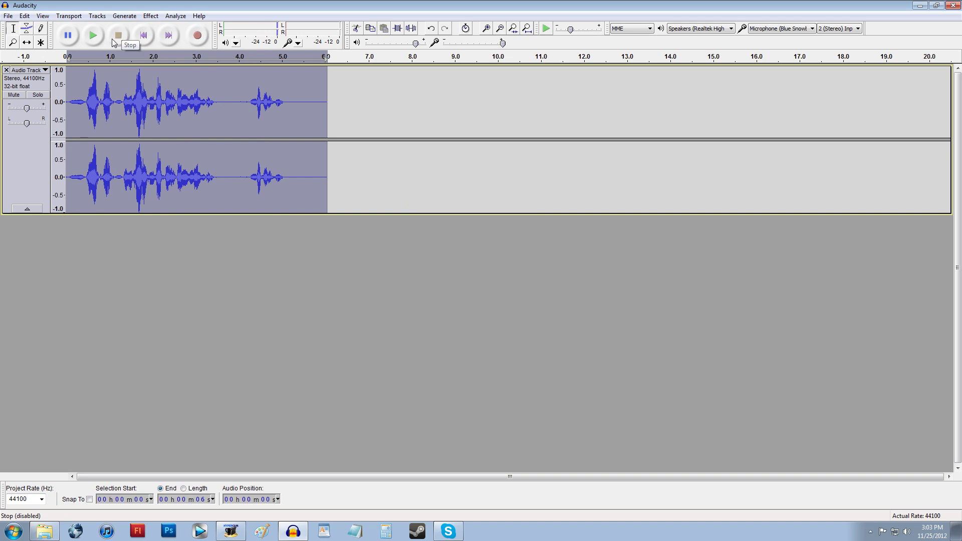
Amplify the clip by 11.9 dB with Allow clipping enabled, then deselect it.
click(150, 17)
click(151, 16)
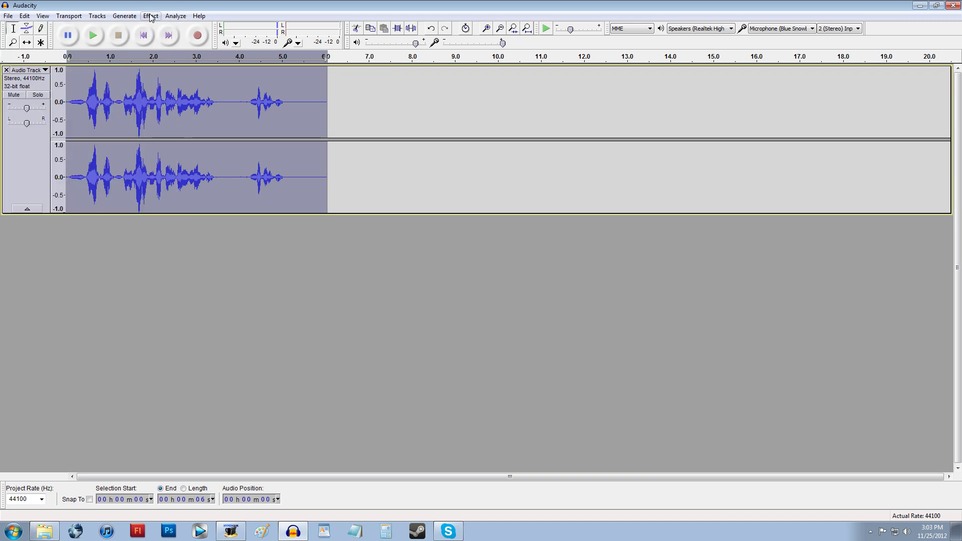
click(151, 17)
click(111, 45)
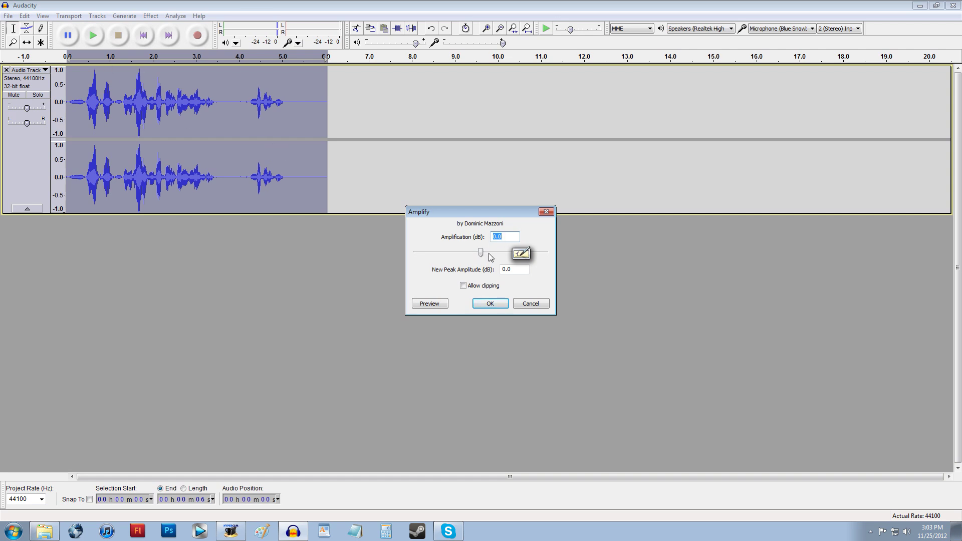
drag(480, 253, 492, 253)
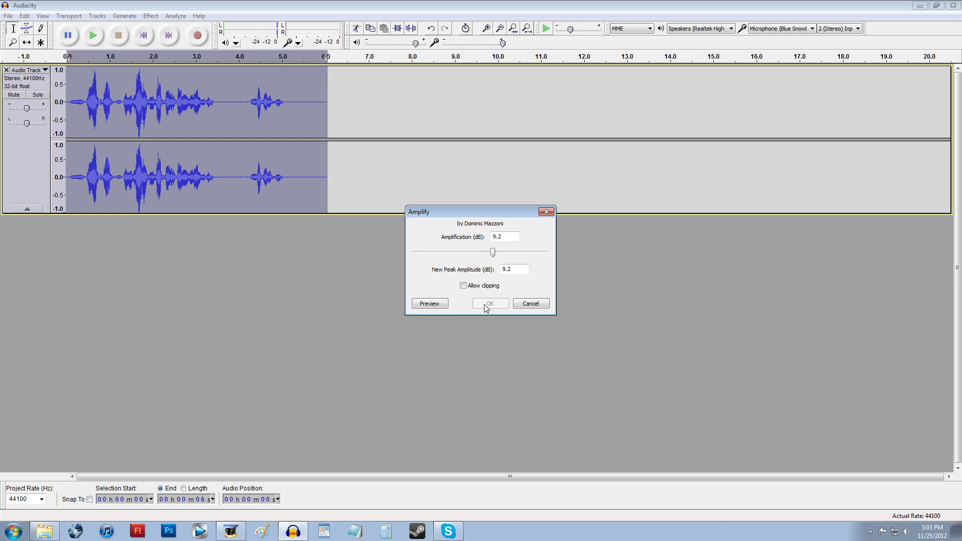
click(470, 286)
drag(493, 252, 496, 252)
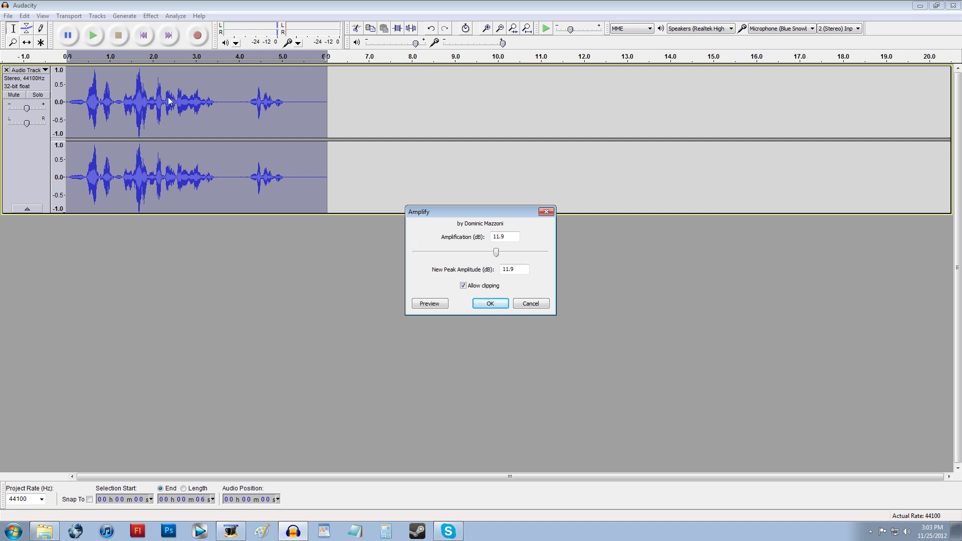
click(498, 306)
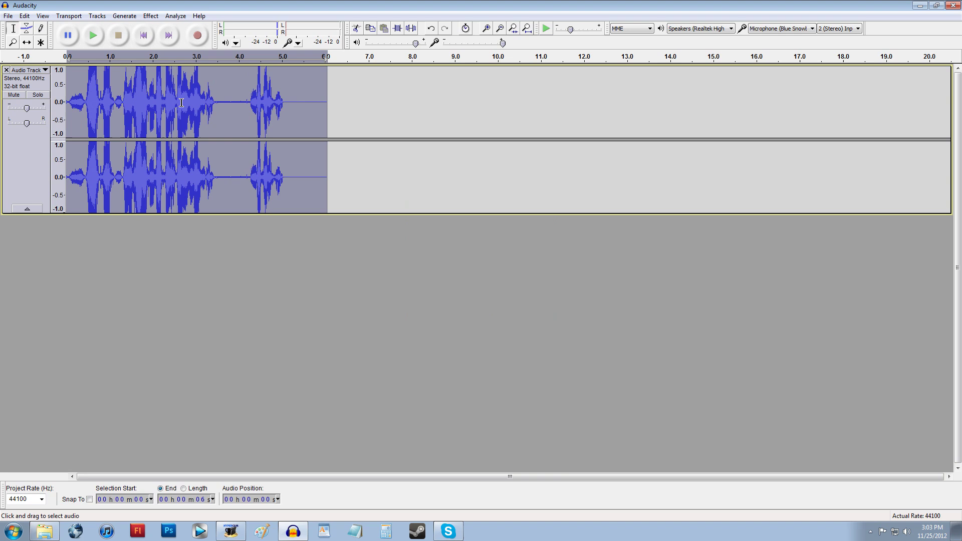
click(126, 97)
Lower the track Gain slider to about -4 dB while playing the clip from the start.
click(241, 101)
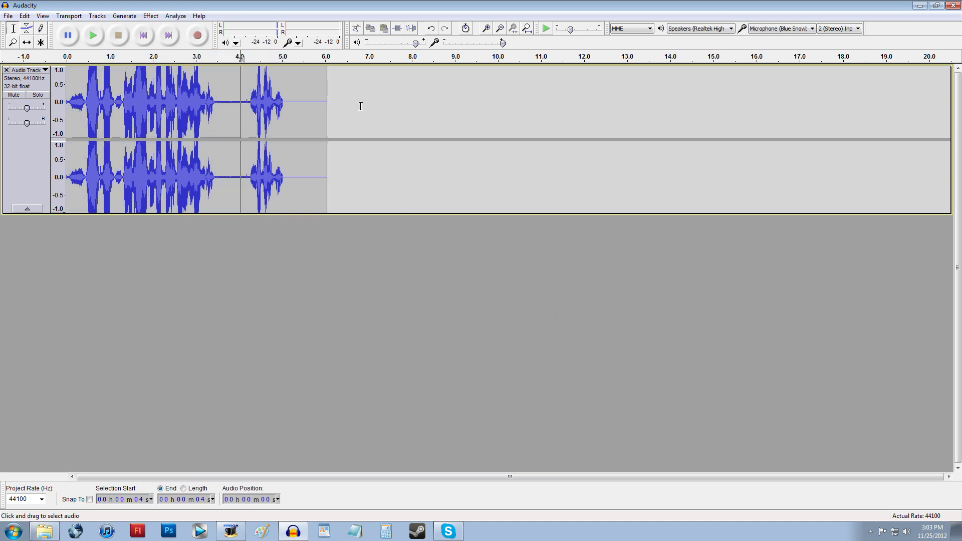
click(360, 103)
drag(27, 109, 18, 111)
key(Home)
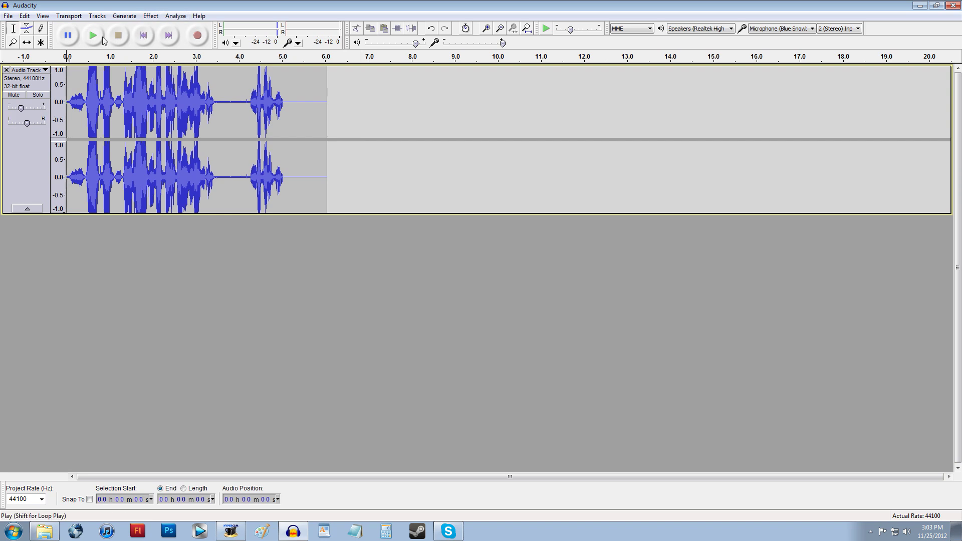
click(102, 37)
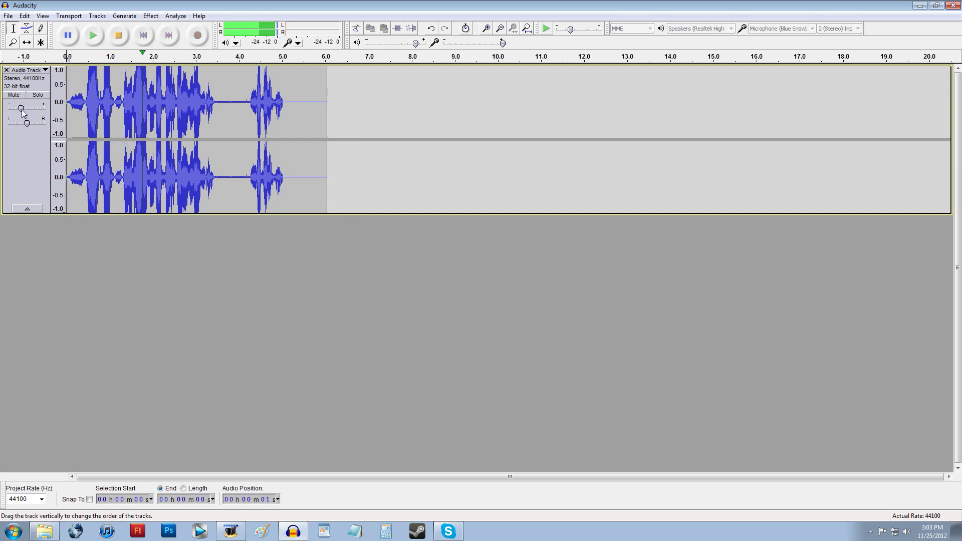
drag(22, 113, 26, 108)
click(119, 35)
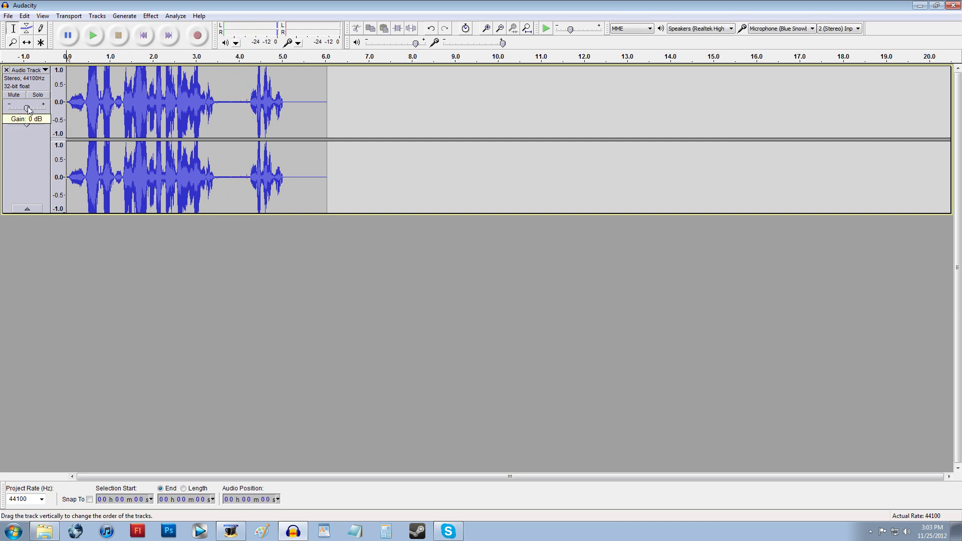
Close the audio track with the X on its control panel.
click(5, 70)
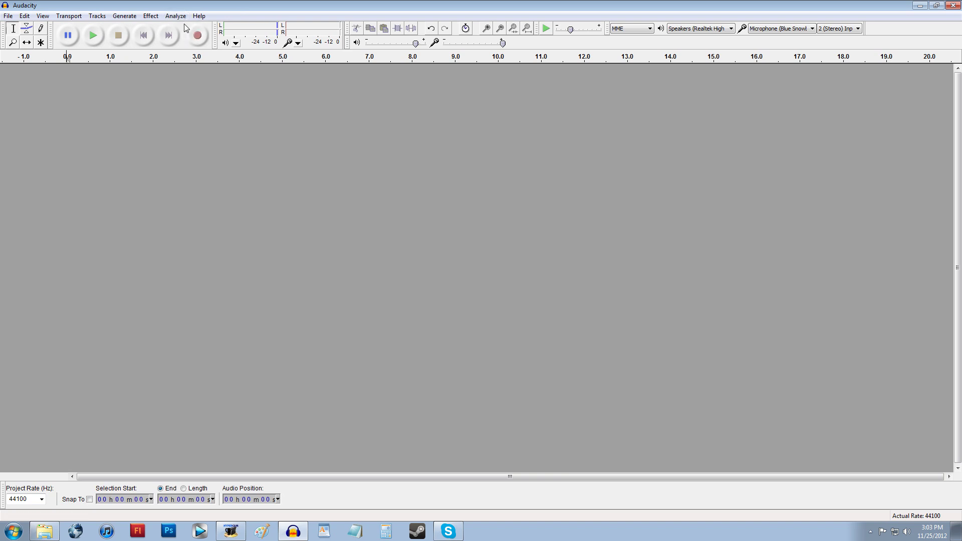
Record a new roughly five-second voice clip and play it back.
click(203, 34)
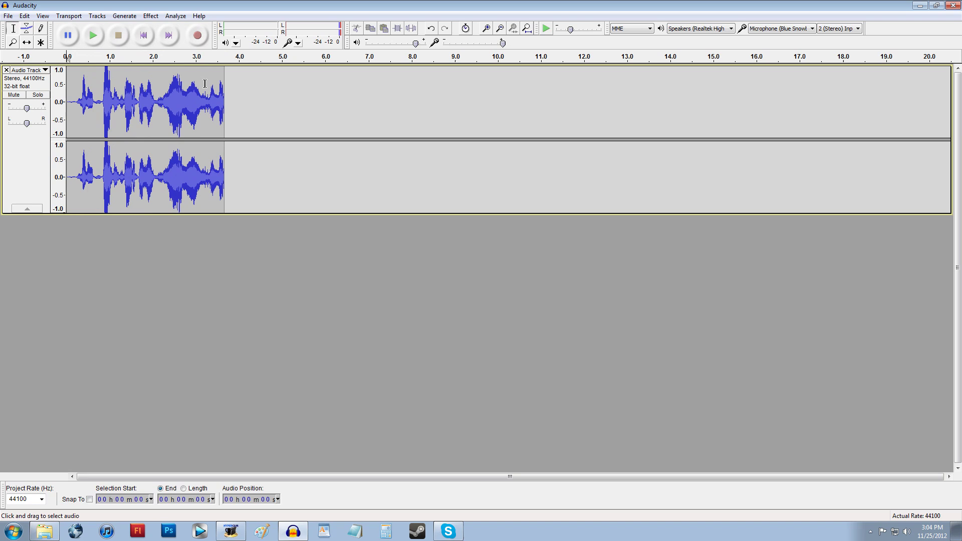
click(118, 35)
click(151, 16)
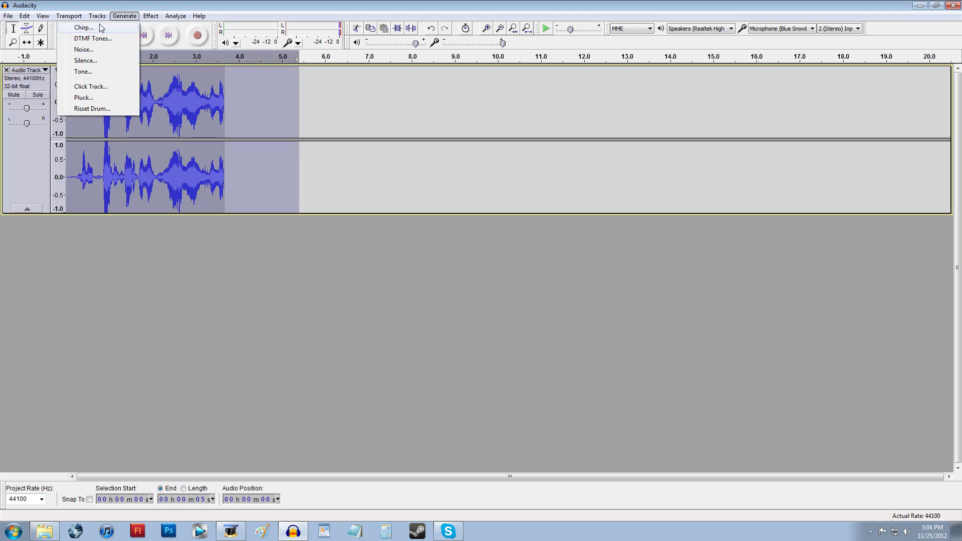
click(124, 15)
click(93, 36)
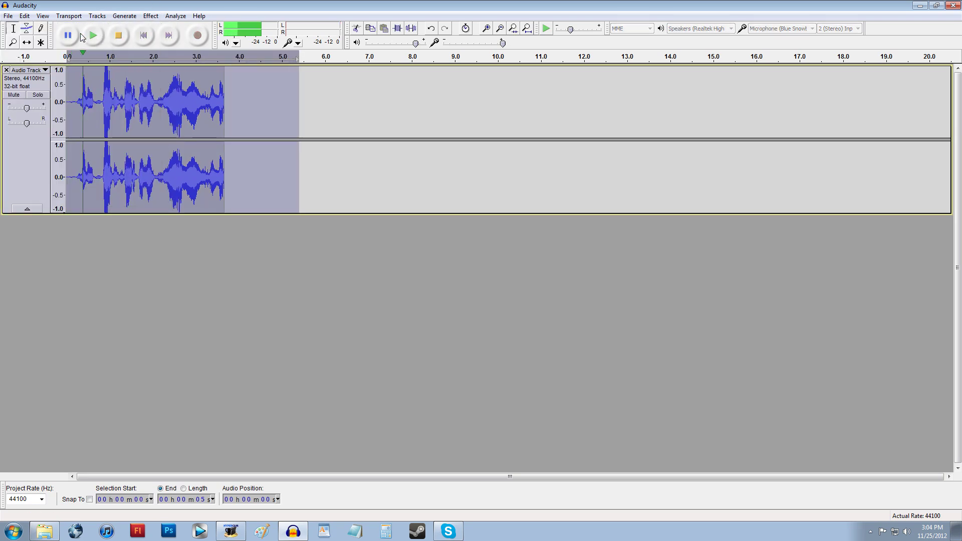
click(116, 35)
Apply a Low Pass Filter and Amplify to the clip, then play the muffled result.
click(150, 16)
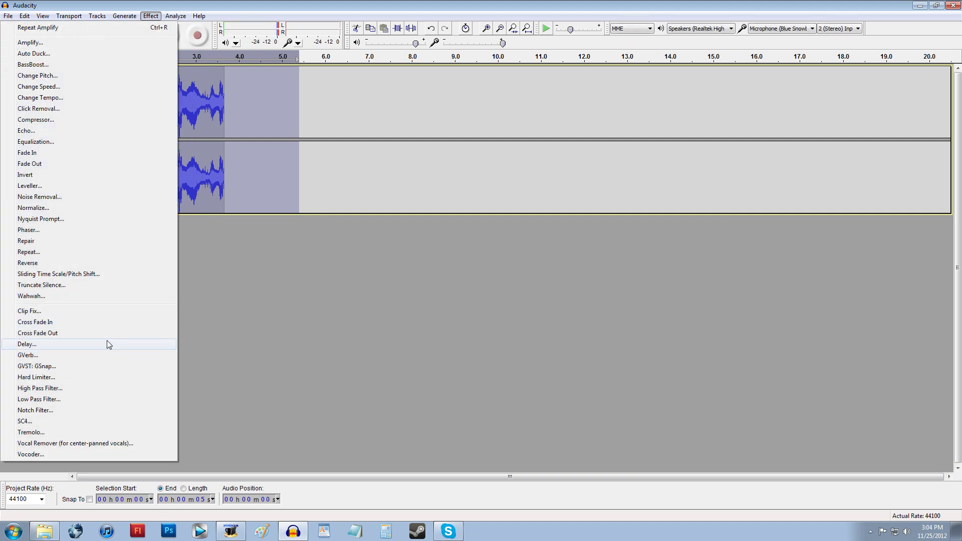
click(99, 399)
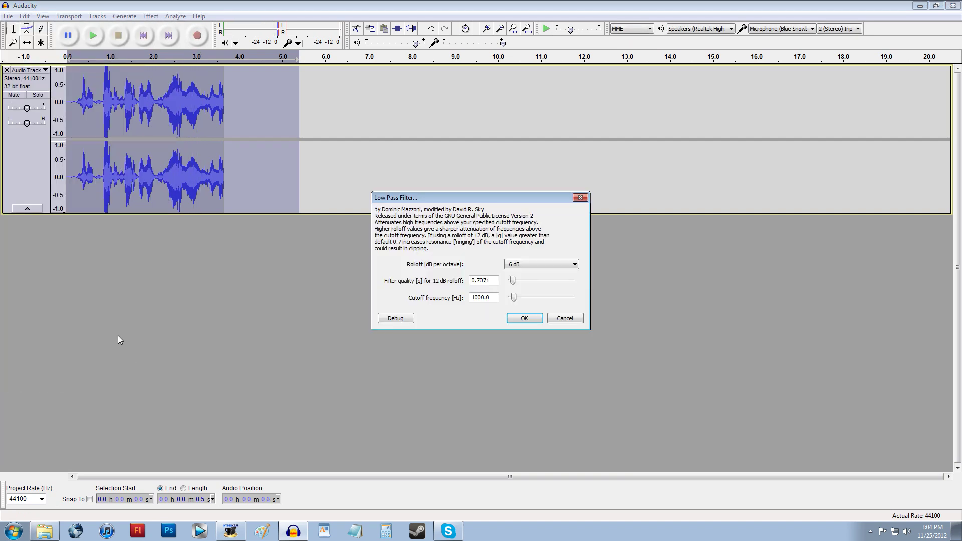
click(524, 318)
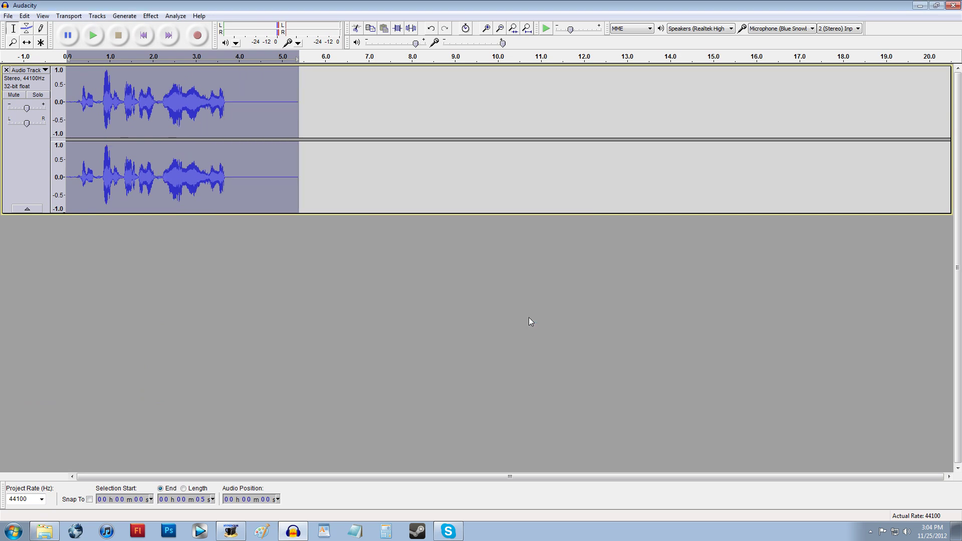
click(151, 16)
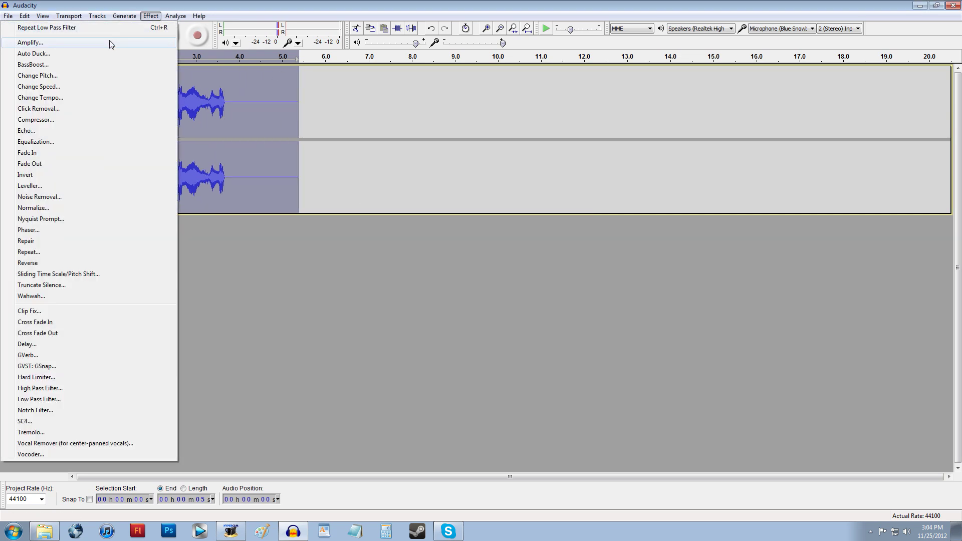
click(27, 40)
click(491, 304)
click(93, 35)
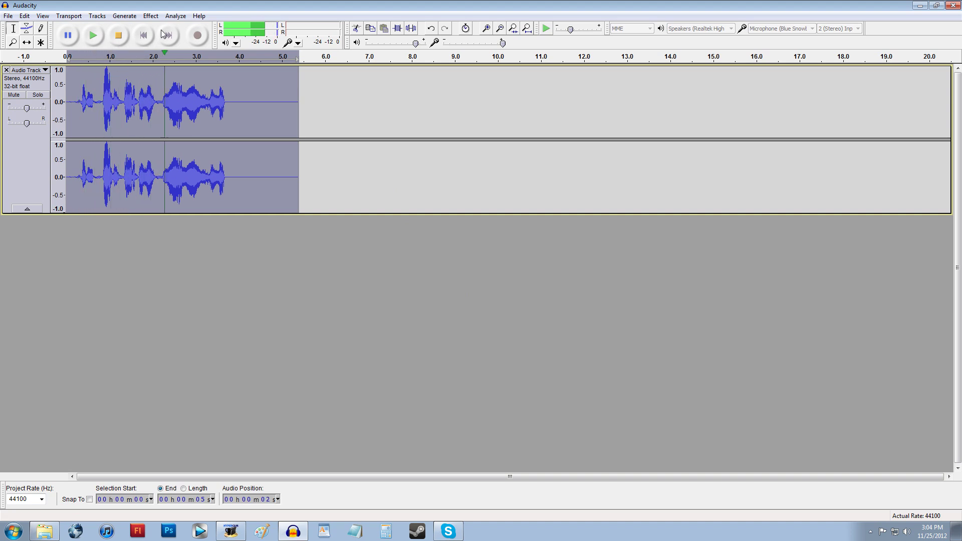
click(124, 39)
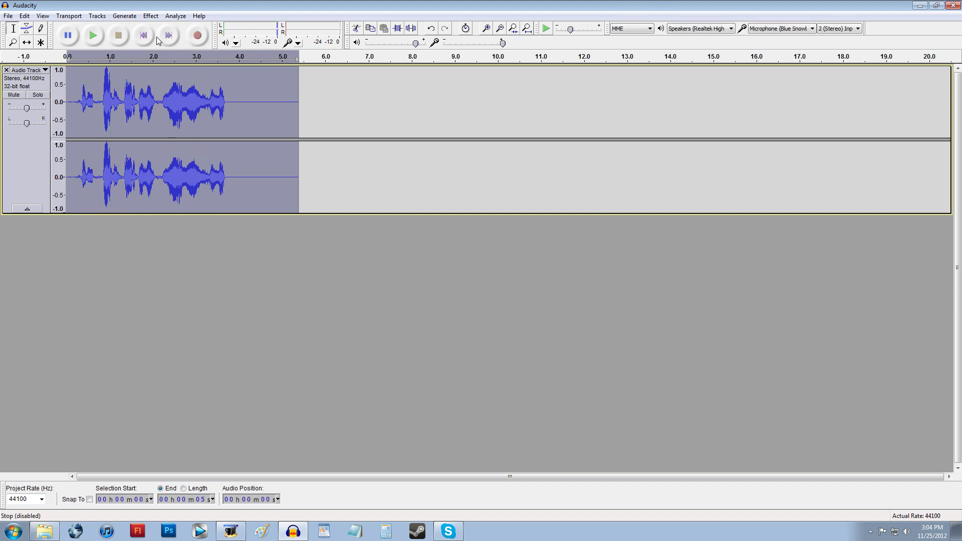
Apply the Low Pass Filter and Amplify a second time, replay it, and clear the selection.
click(151, 16)
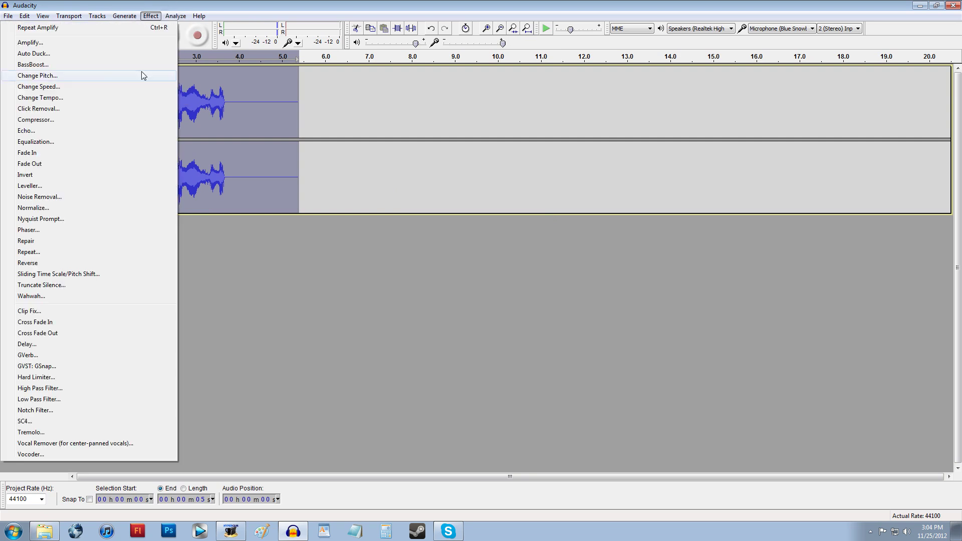
click(86, 398)
click(522, 320)
click(149, 15)
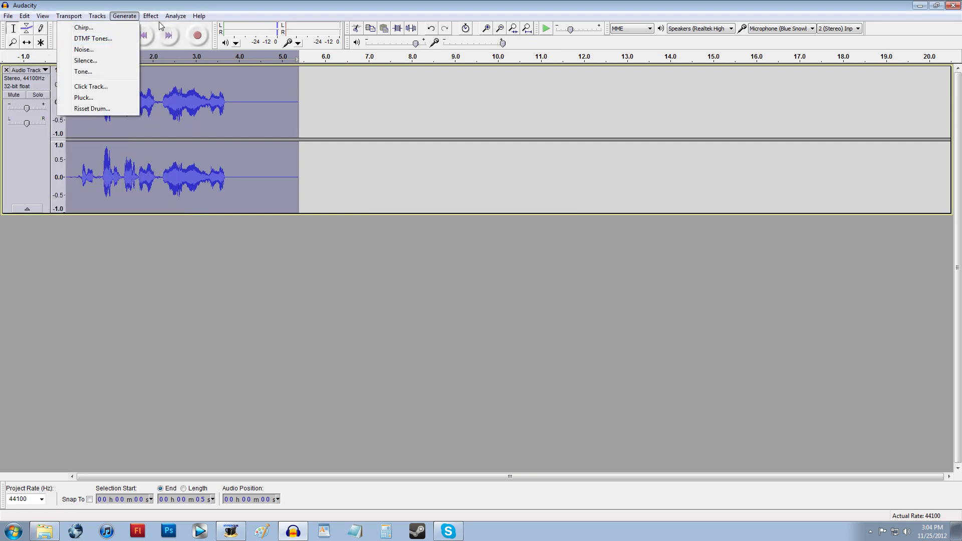
click(118, 41)
key(Return)
click(93, 36)
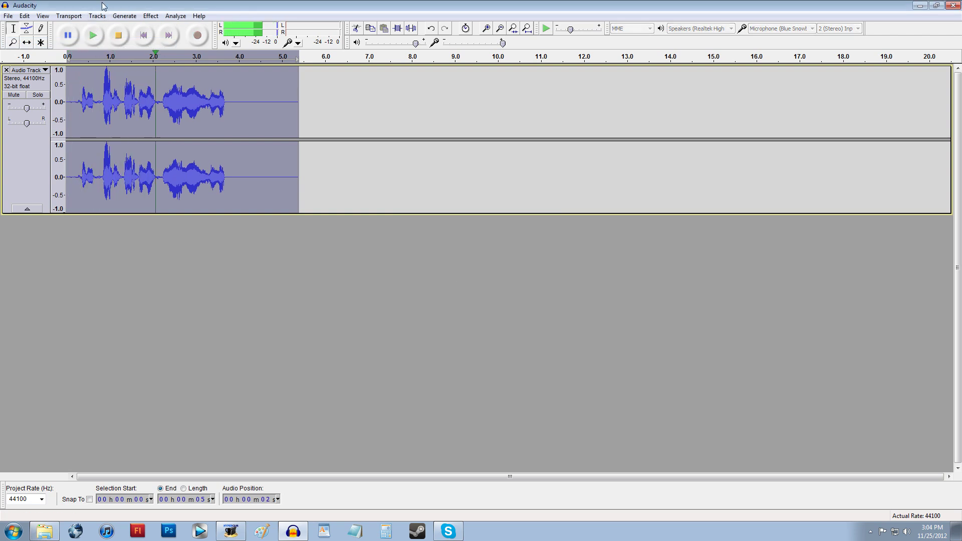
click(116, 36)
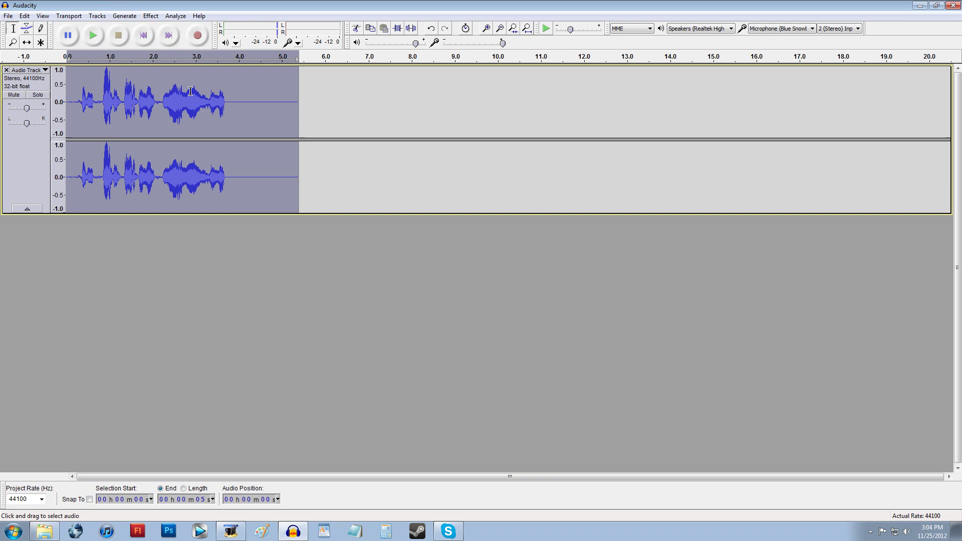
click(191, 91)
Delete the muffled clip's track, then open and dismiss the Effect menu.
click(7, 70)
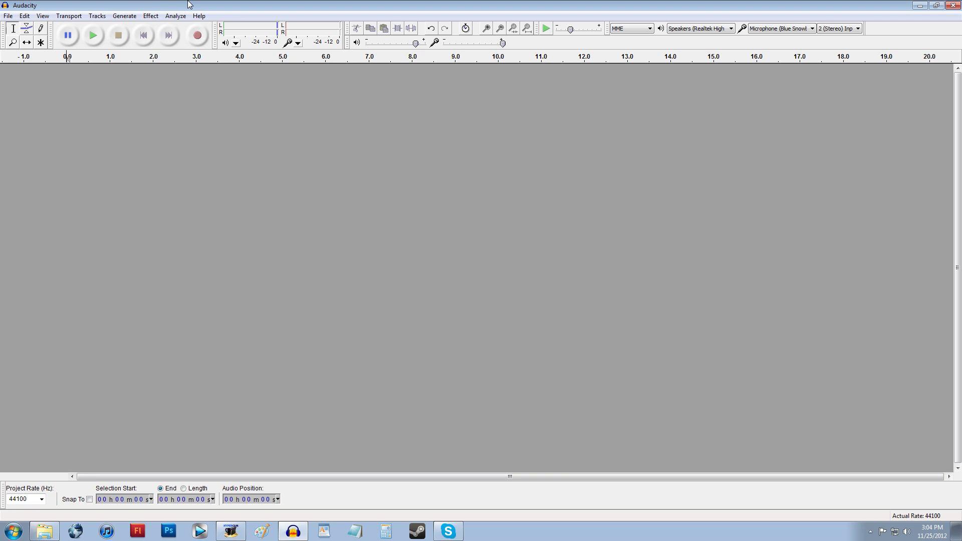
click(150, 16)
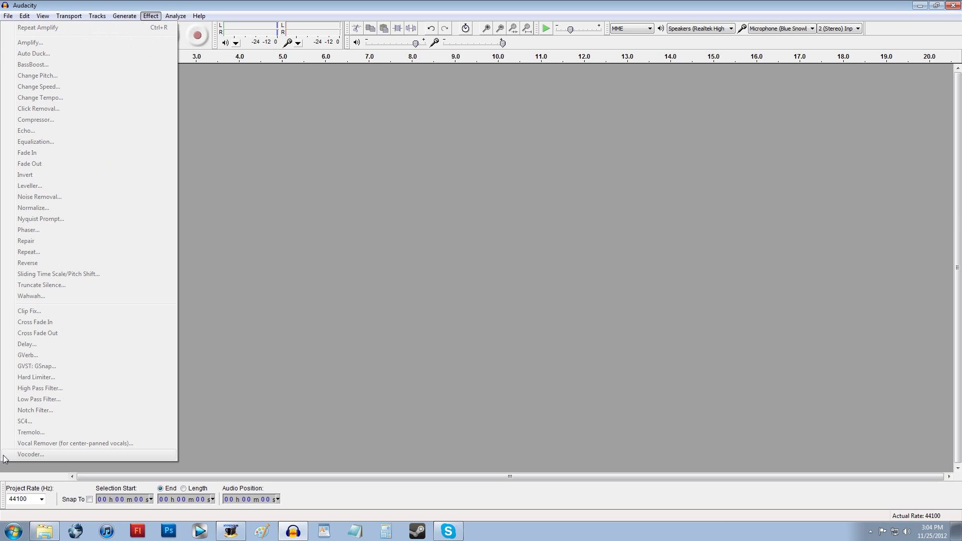
click(186, 100)
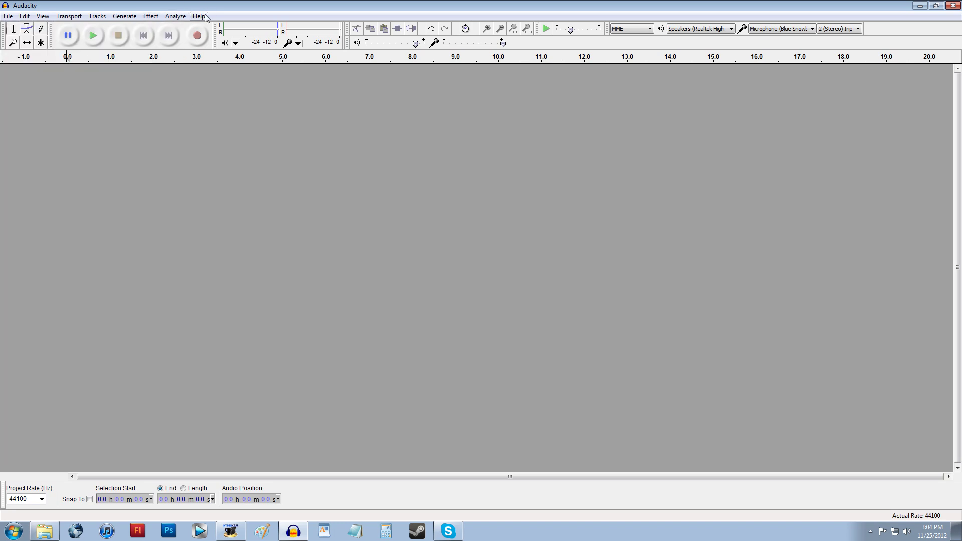
Record a new voice clip, select all of it, and apply High Pass Filter then Amplify.
click(197, 35)
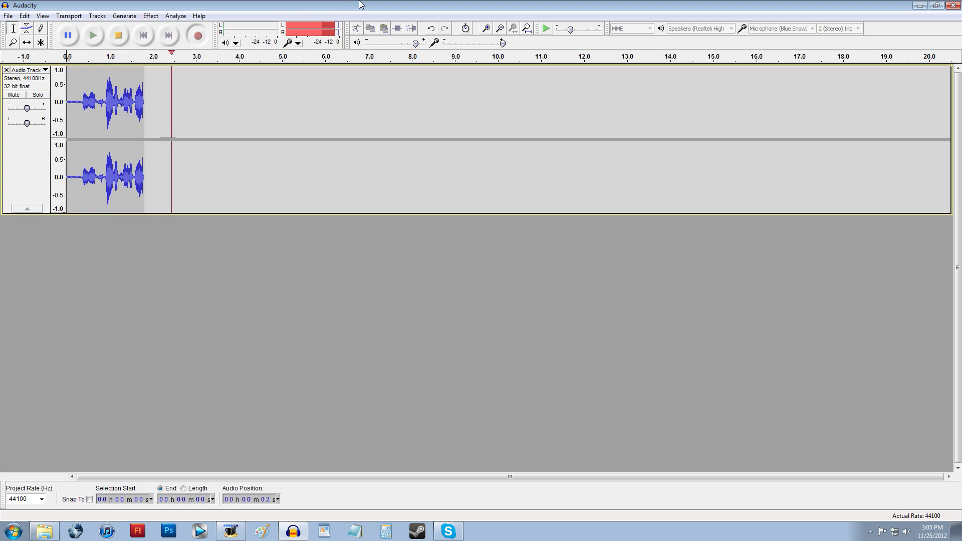
key(space)
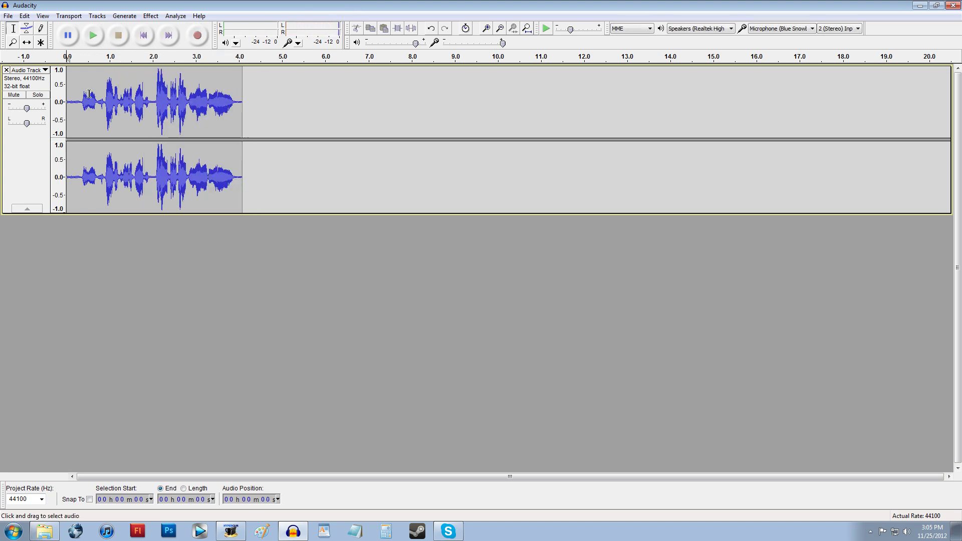
key(ctrl+a)
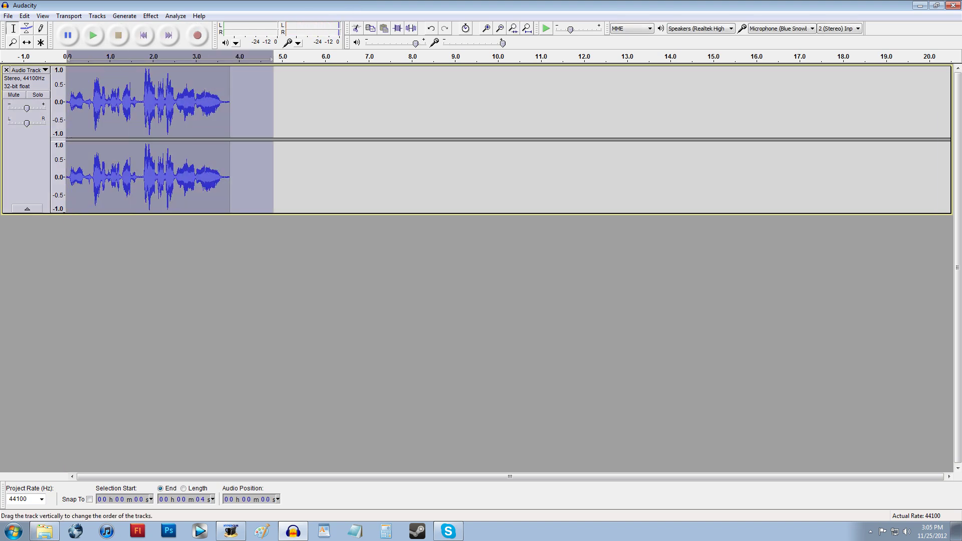
click(150, 15)
click(89, 389)
click(521, 319)
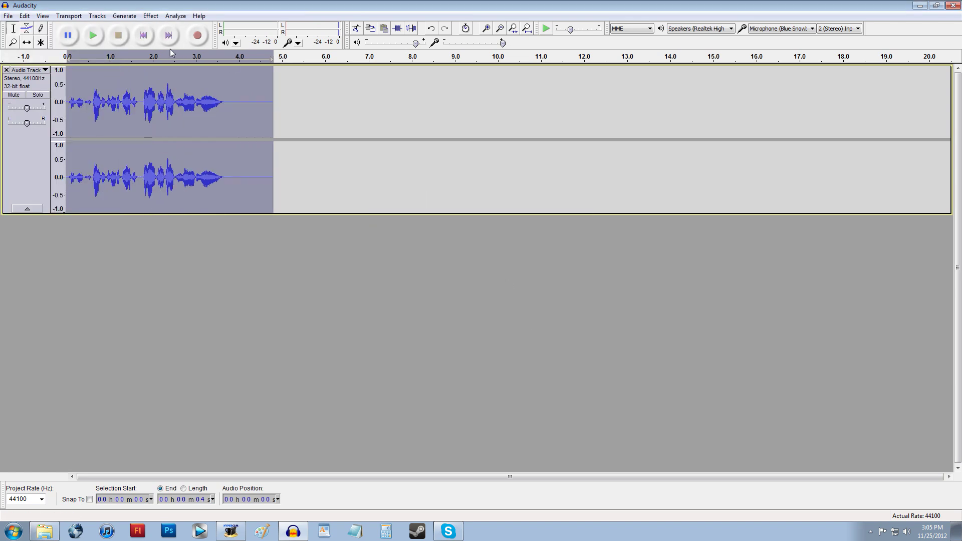
click(151, 16)
mouse_move(124, 15)
click(148, 43)
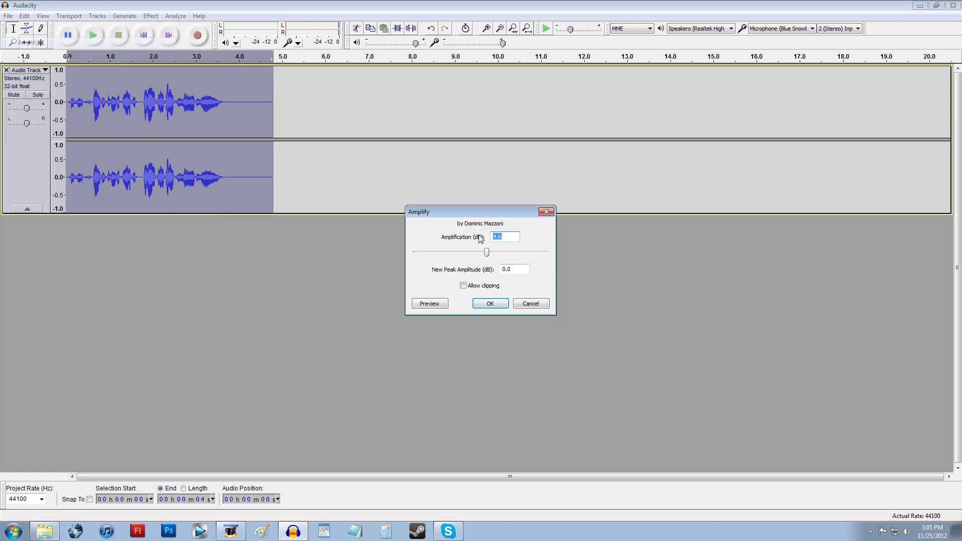
click(490, 303)
Apply Low Pass Filter and Amplify again, then play the phone-effect clip.
click(154, 16)
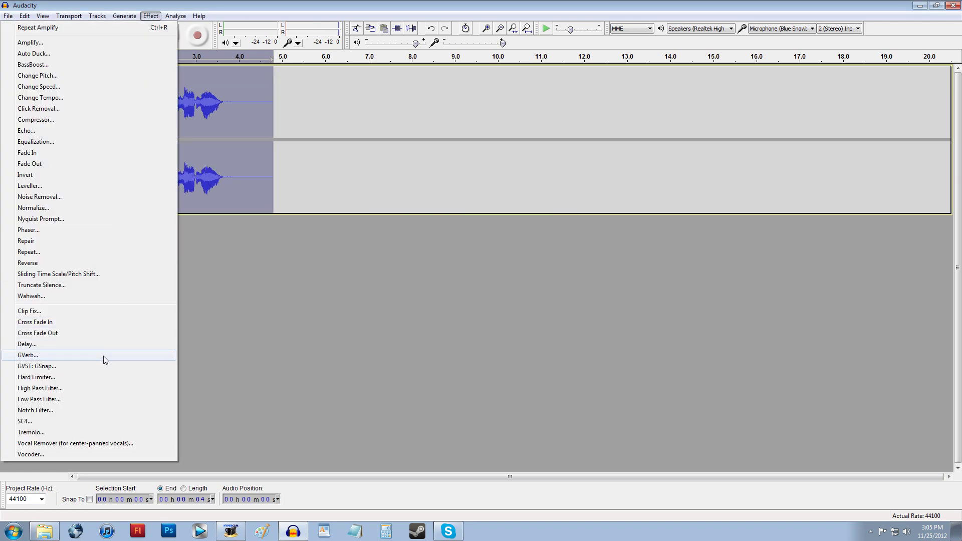
click(95, 395)
click(521, 318)
click(124, 15)
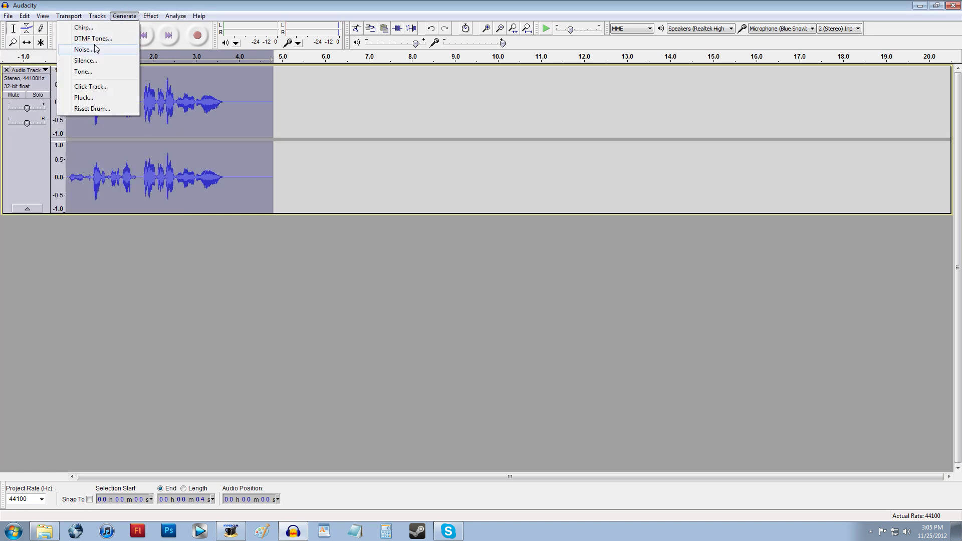
mouse_move(151, 15)
click(151, 41)
click(490, 303)
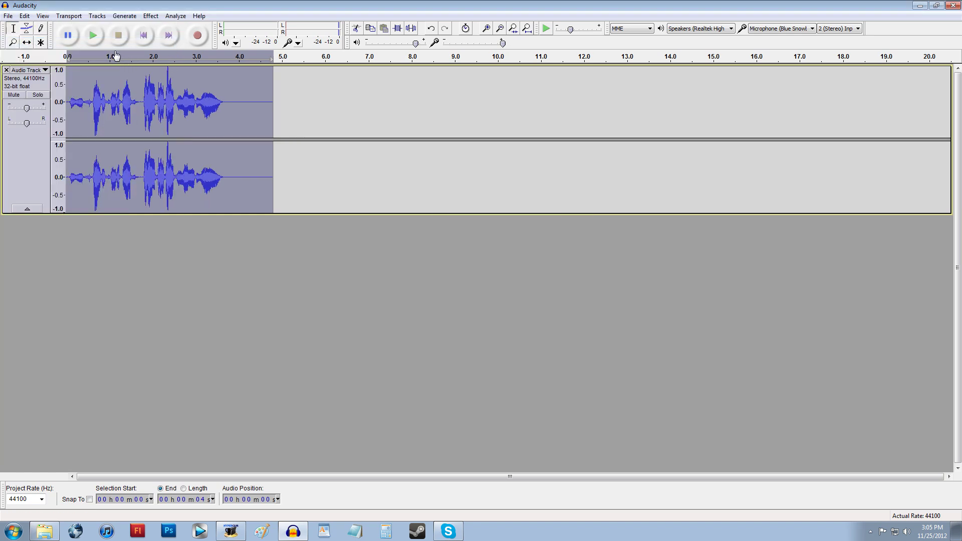
click(94, 36)
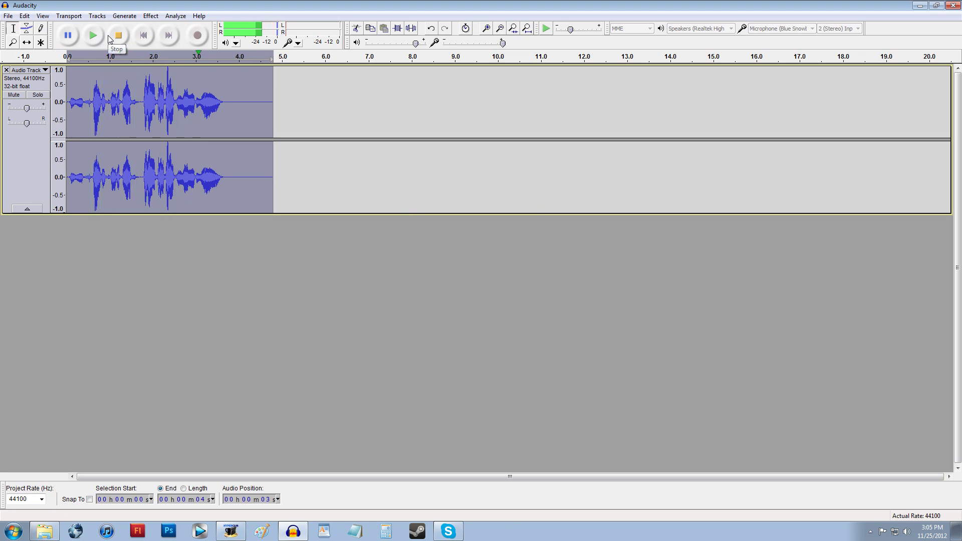
click(113, 38)
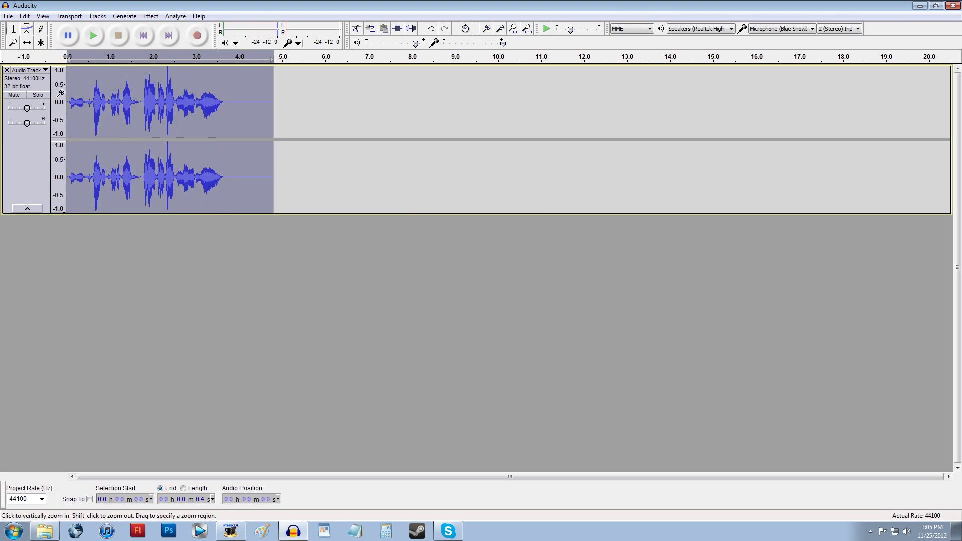
Replay the phone-effect clip from the start, then inspect its silent tail around 4.1–4.9 s.
click(73, 96)
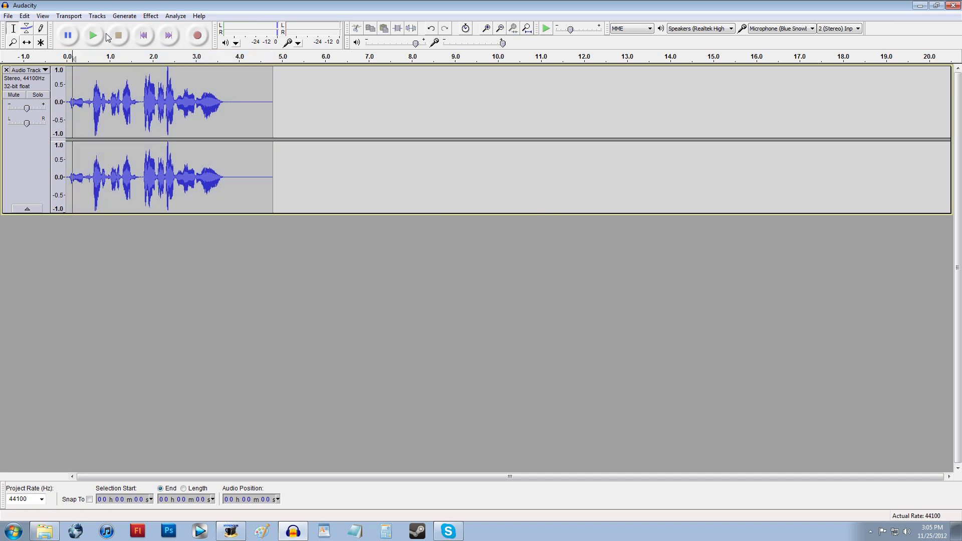
click(143, 35)
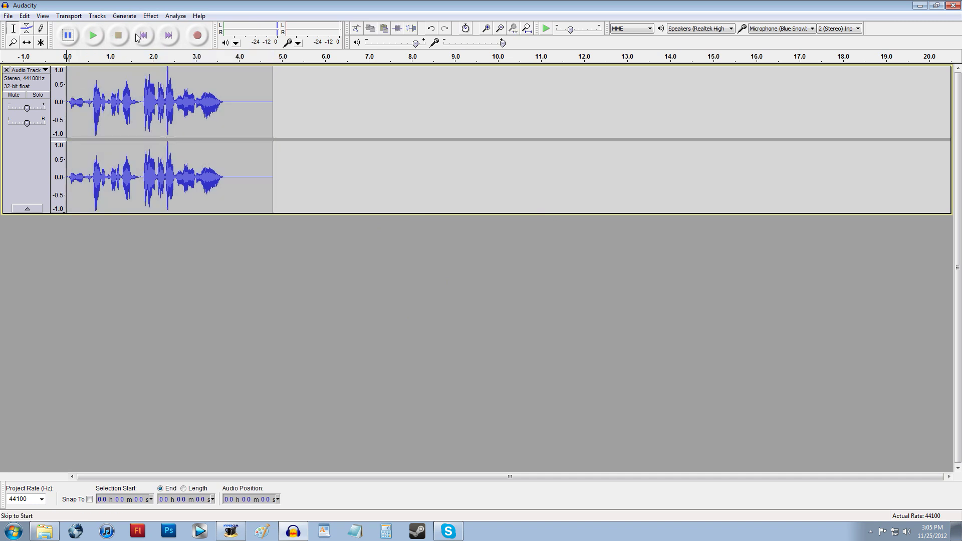
click(98, 39)
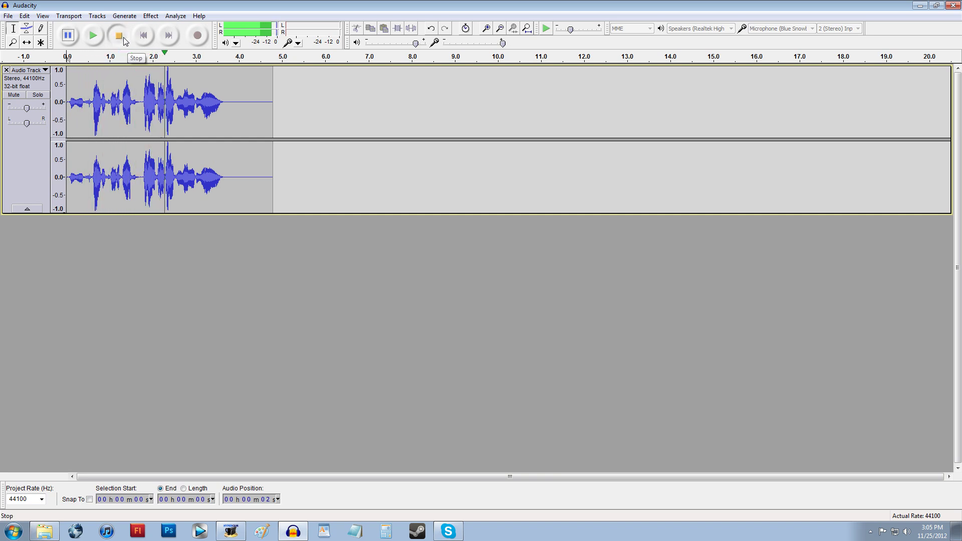
click(119, 36)
click(255, 109)
drag(296, 110, 227, 110)
click(258, 110)
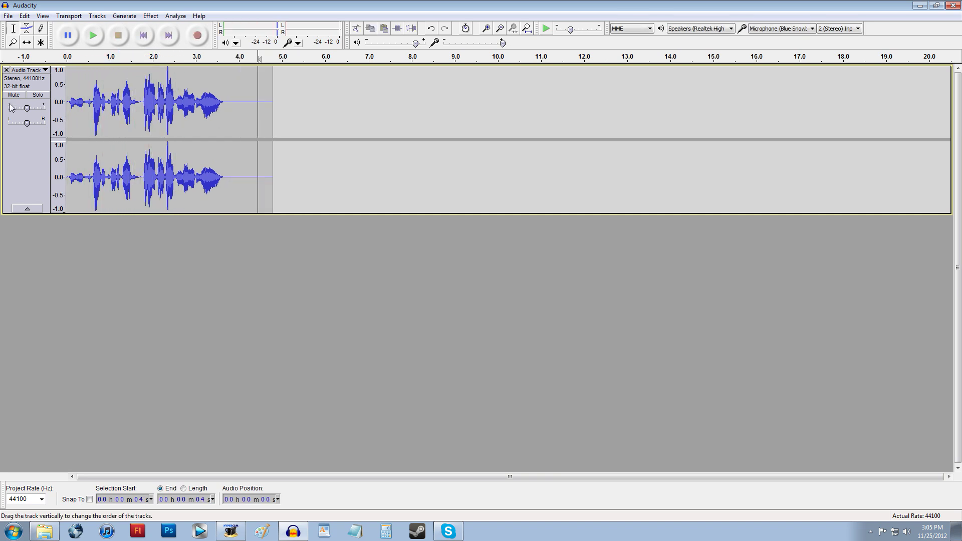
Delete the phone-effect track, then open and dismiss the Effect menu.
click(6, 69)
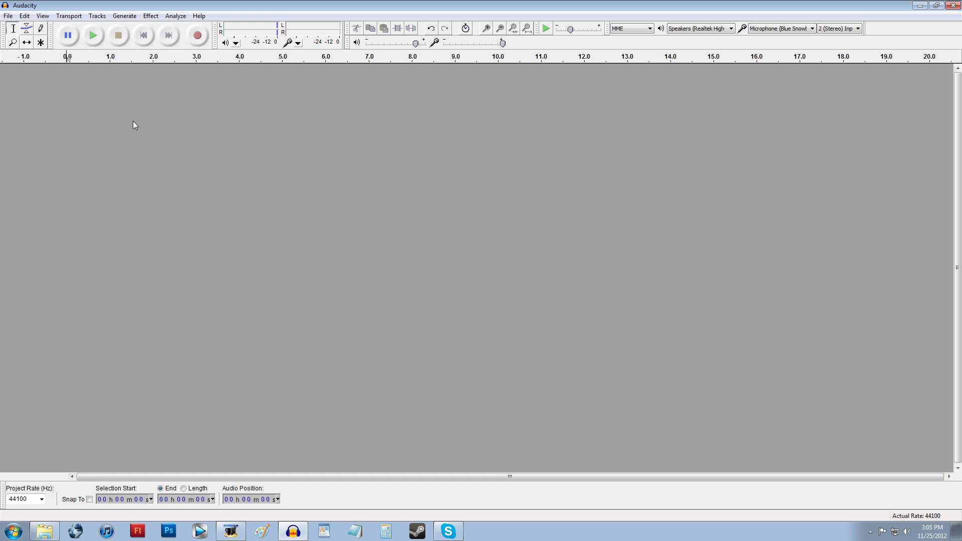
click(151, 16)
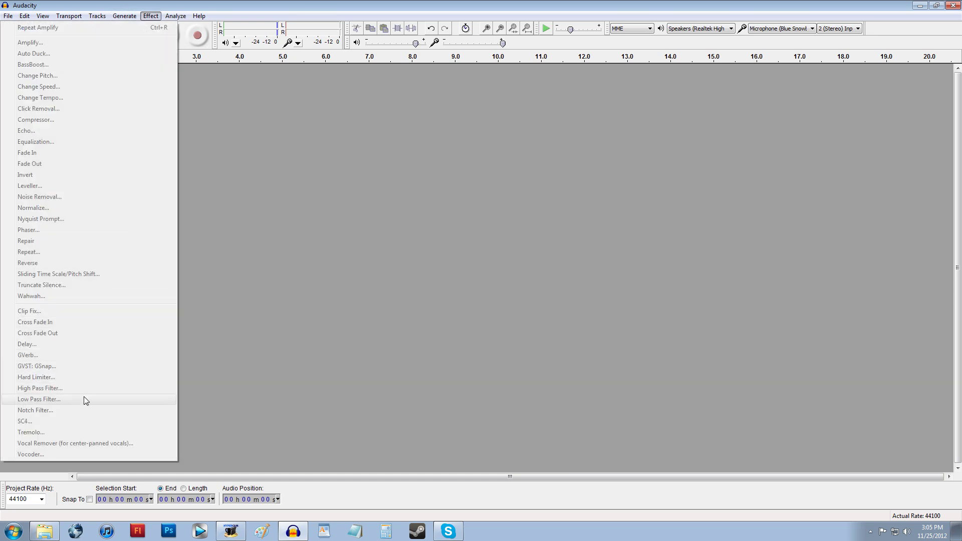
click(307, 4)
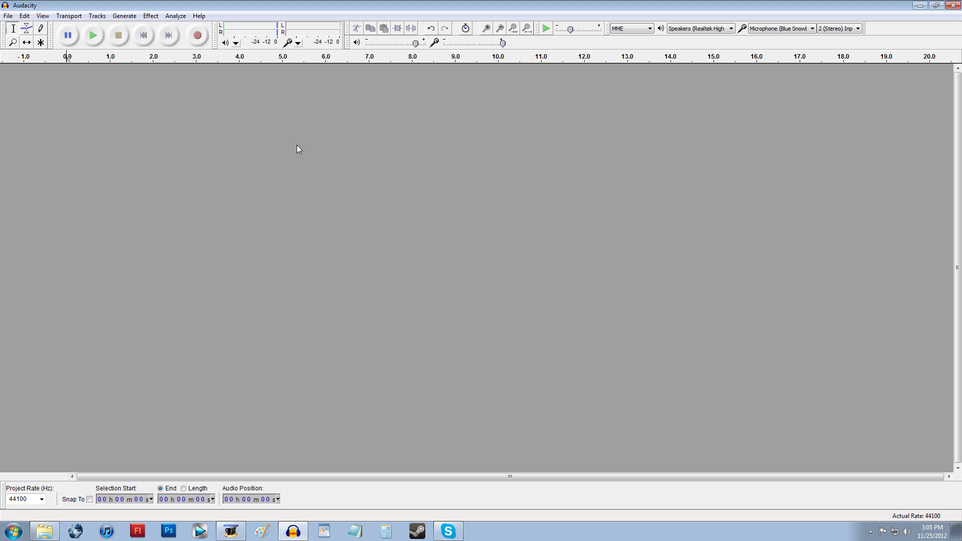